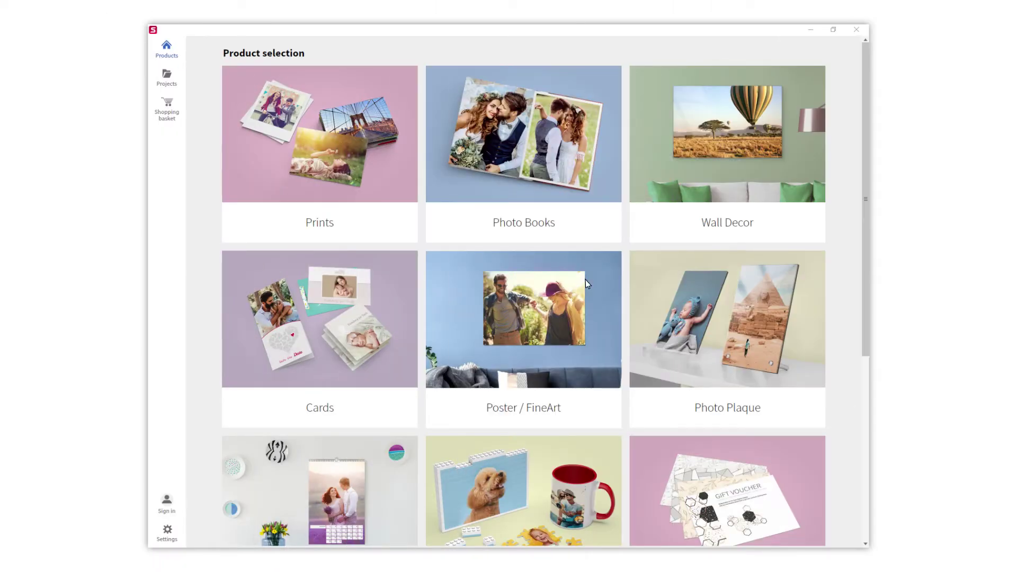
Step: Choose the 11 x 11 Photo Book from the standard photo books
mouse_move(869, 59)
left_mouse_down()
mouse_move(872, 243)
mouse_move(869, 64)
left_mouse_up()
left_click(536, 155)
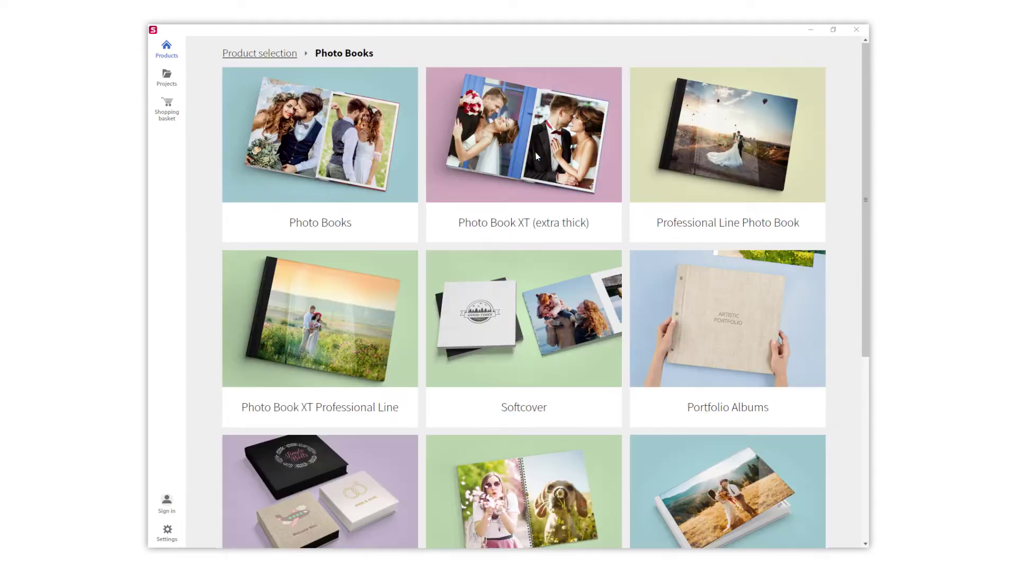
mouse_move(870, 88)
left_mouse_down()
mouse_move(870, 268)
mouse_move(872, 88)
left_mouse_up()
left_click(325, 150)
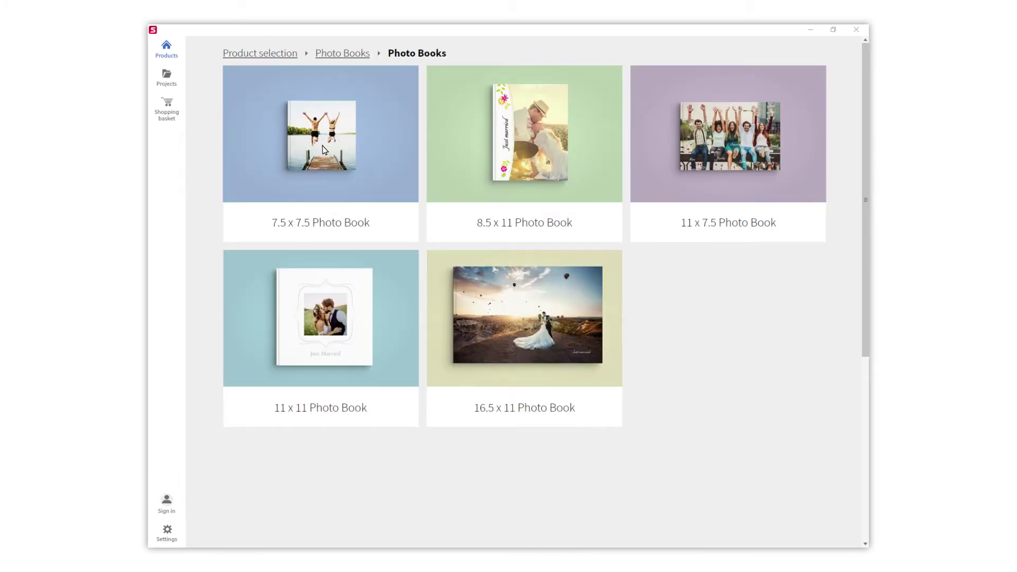
left_click(325, 331)
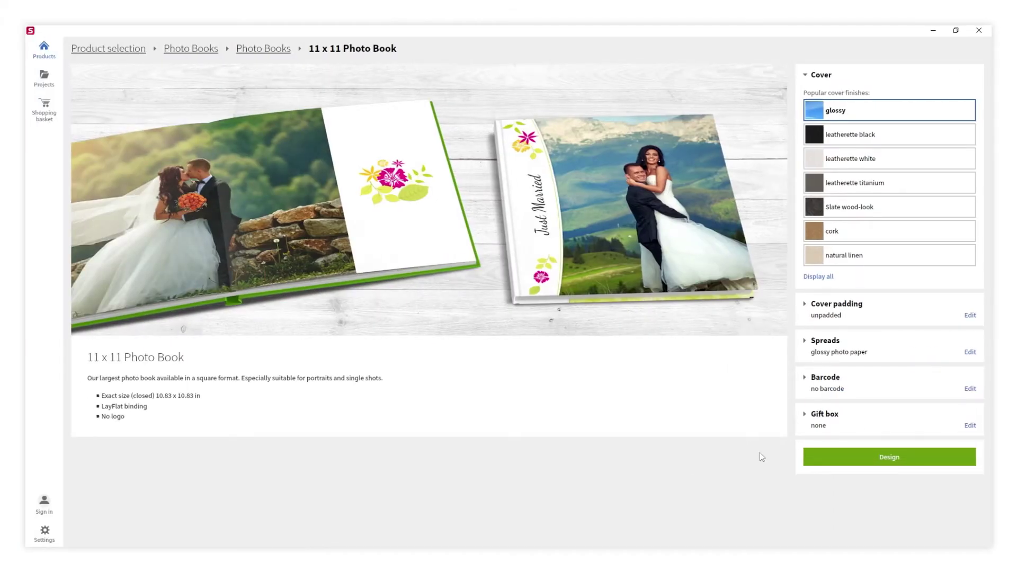
Step: Review the cover, spreads and gift box options for the 11 x 11 Photo Book
left_click(803, 78)
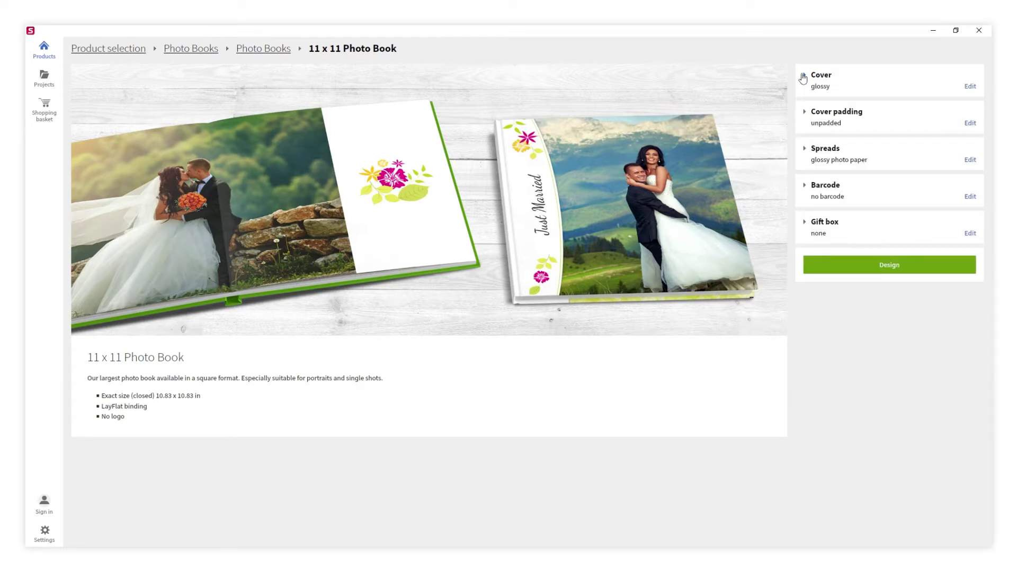
left_click(805, 151)
left_click(806, 153)
left_click(805, 224)
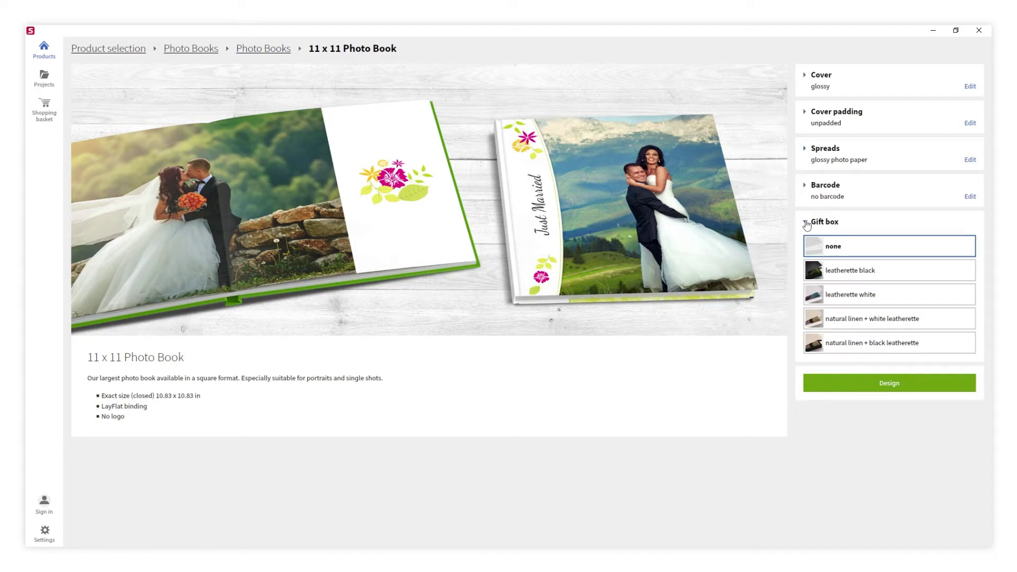
left_click(806, 224)
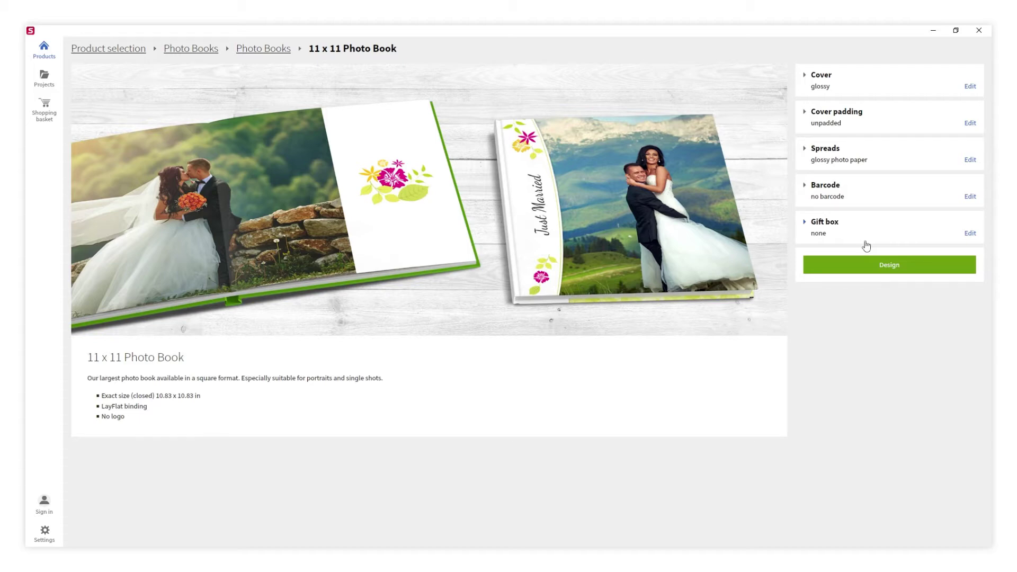
Step: Start designing the book with One Minute Photobook and choose the Elephant Cuddles design line from the Baby category
left_click(887, 267)
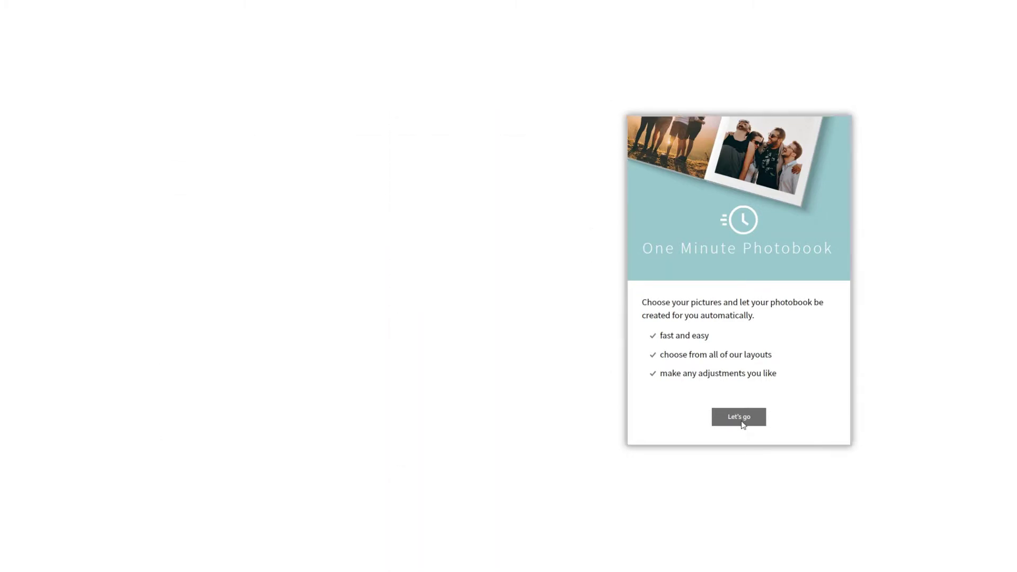
left_click(740, 418)
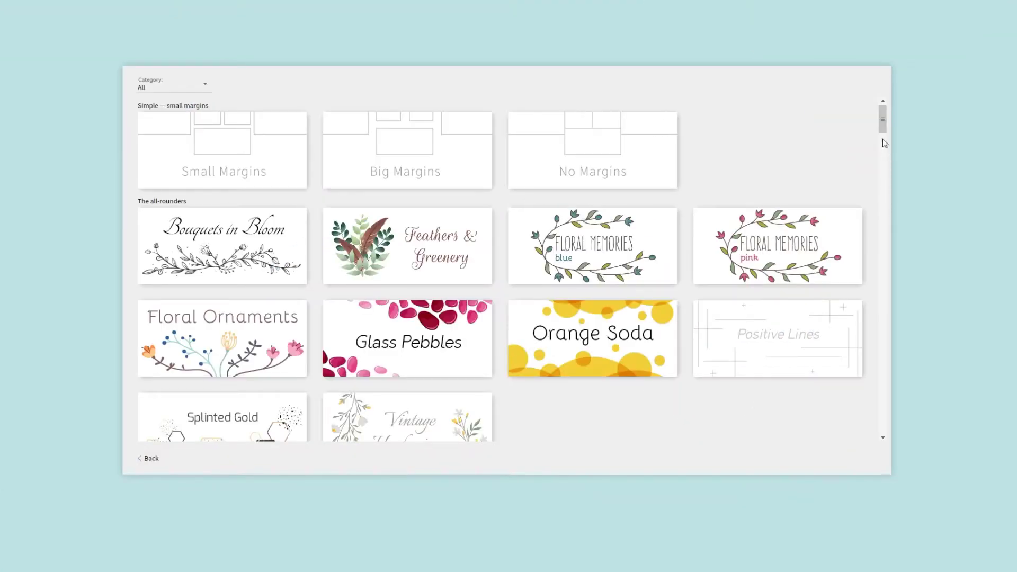
left_click_drag(883, 126, 884, 157)
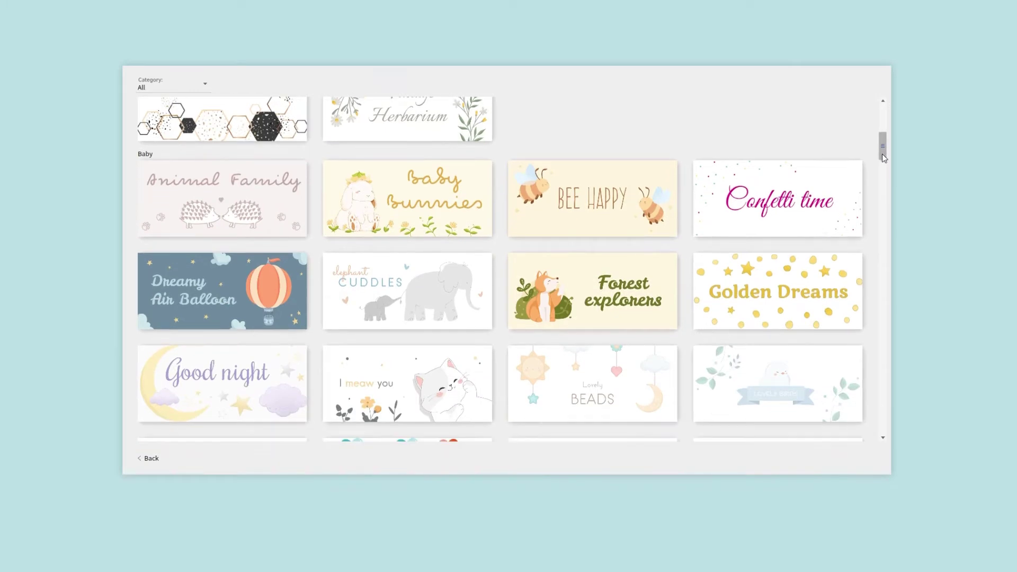
left_click(443, 285)
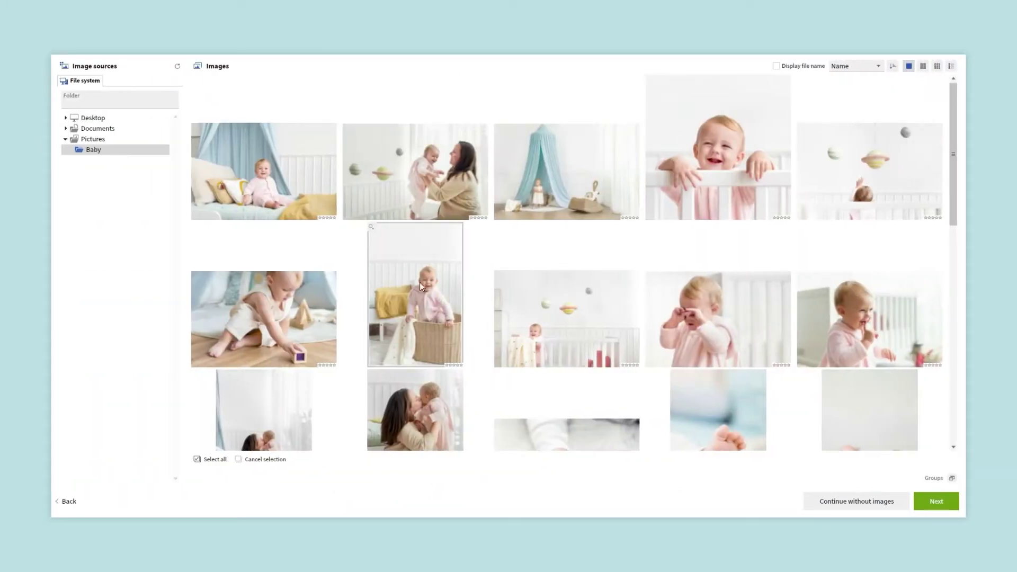
Step: Select all images in the Baby folder for the photo book and set its length to 28 pages
left_click(318, 195)
left_click(214, 460)
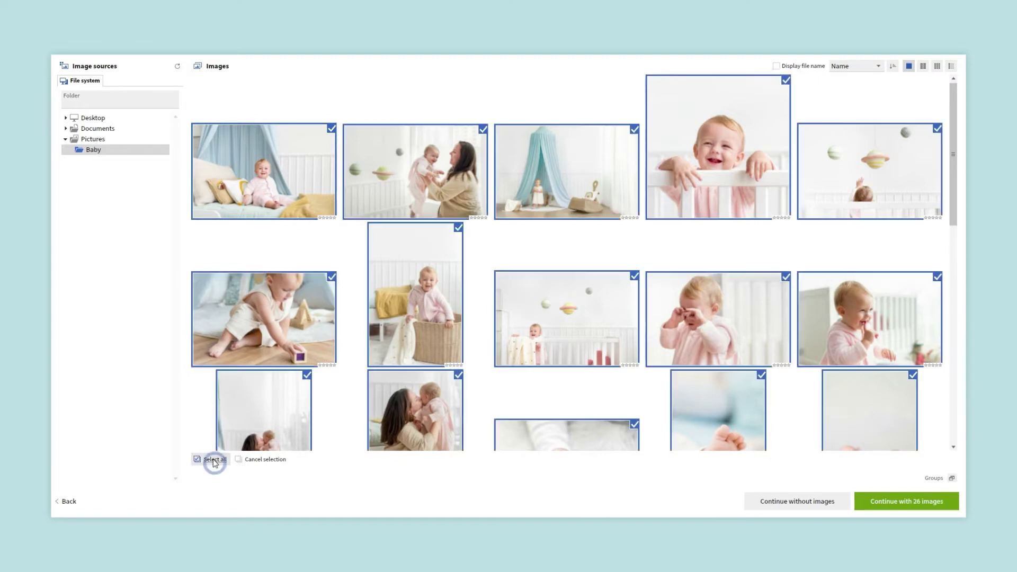
left_click(888, 501)
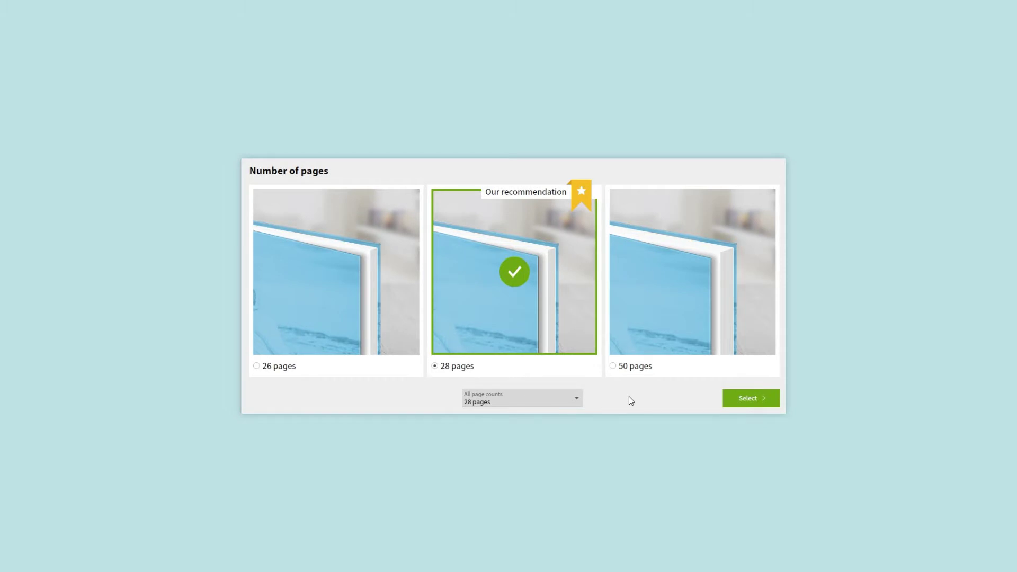
left_click(734, 398)
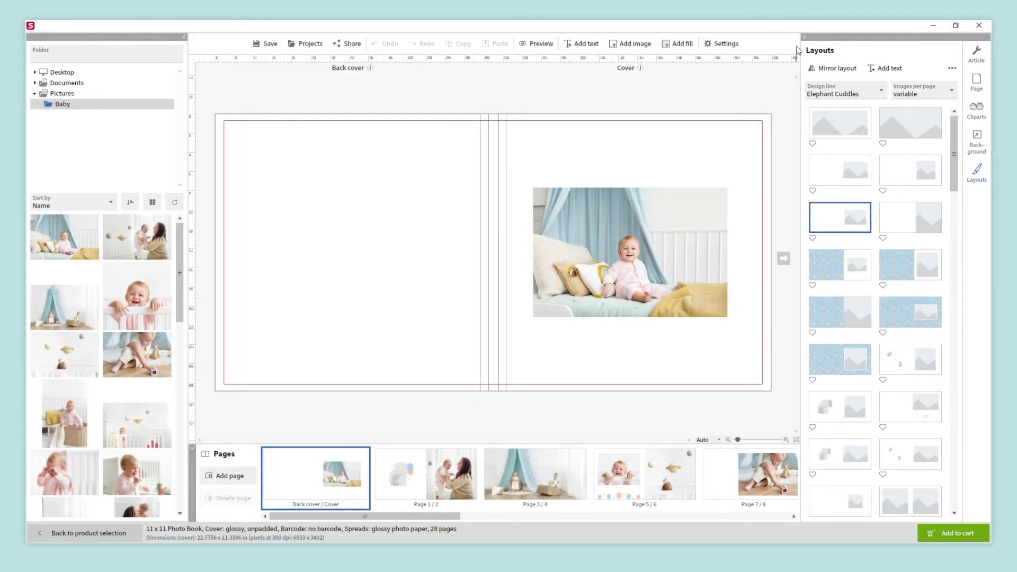
Step: Collapse the layouts, image source and page overview areas of the editor and restore them
left_click(804, 37)
left_click(184, 37)
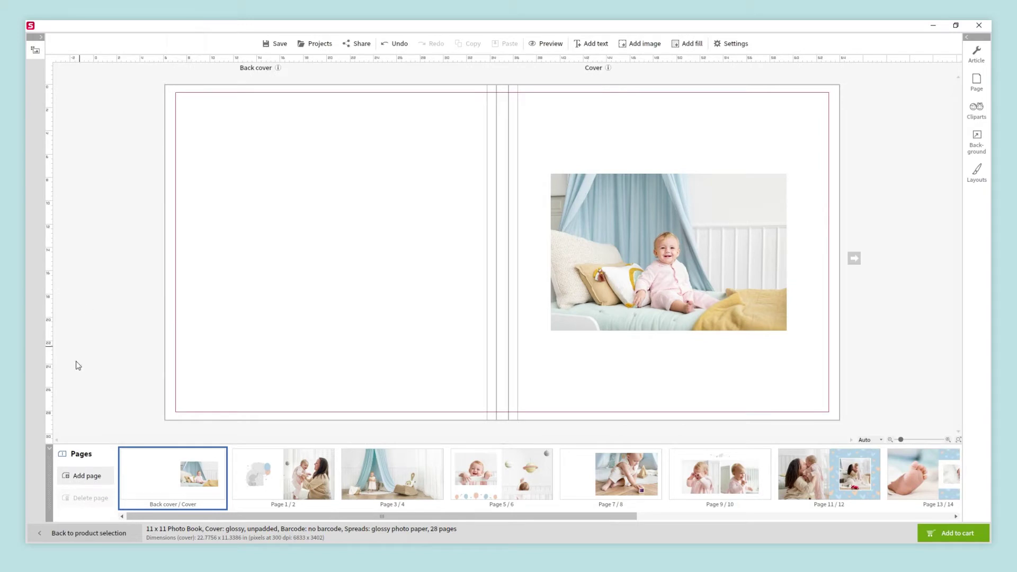
left_click(49, 448)
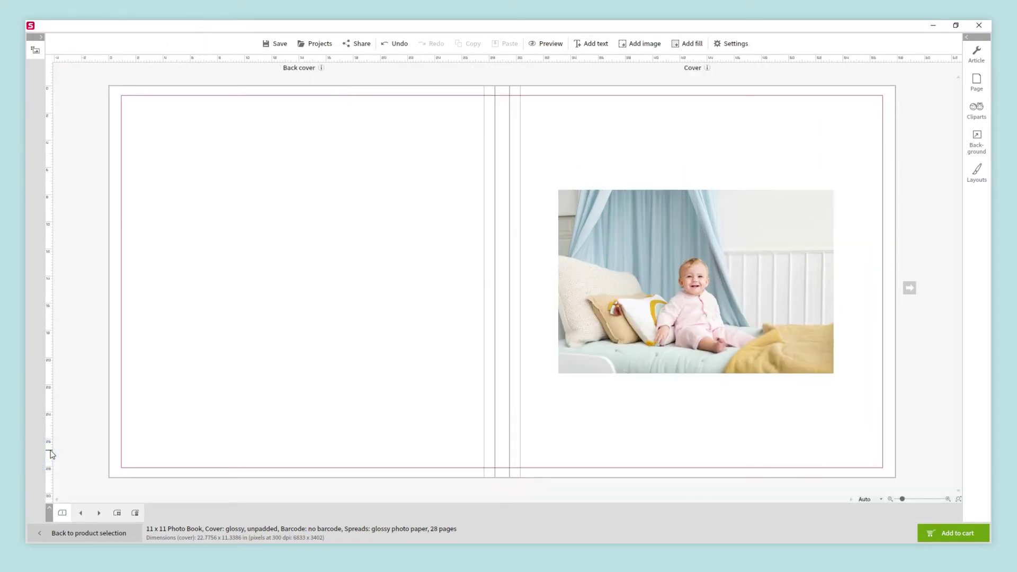
left_click(49, 511)
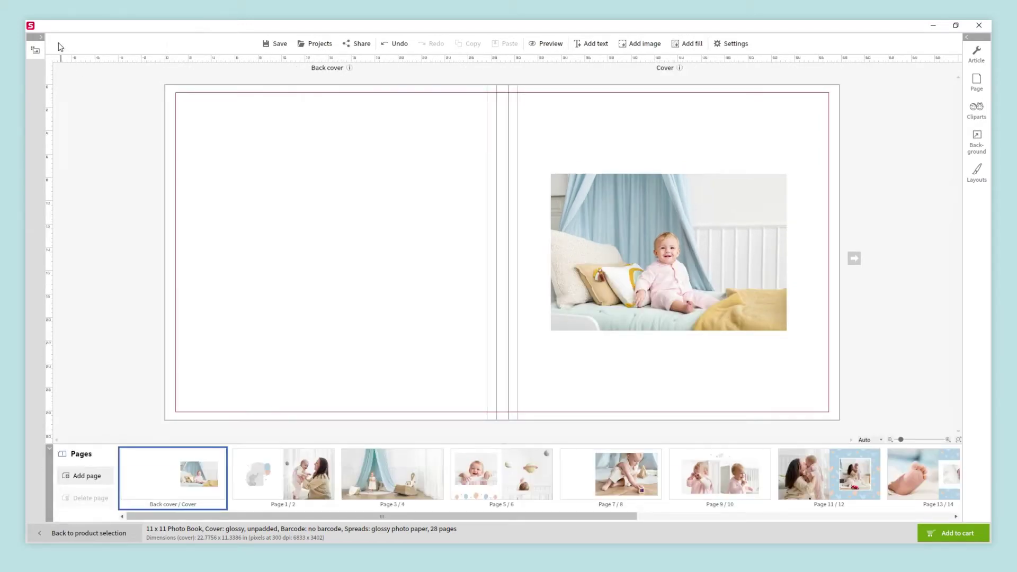
left_click(40, 37)
left_click(967, 38)
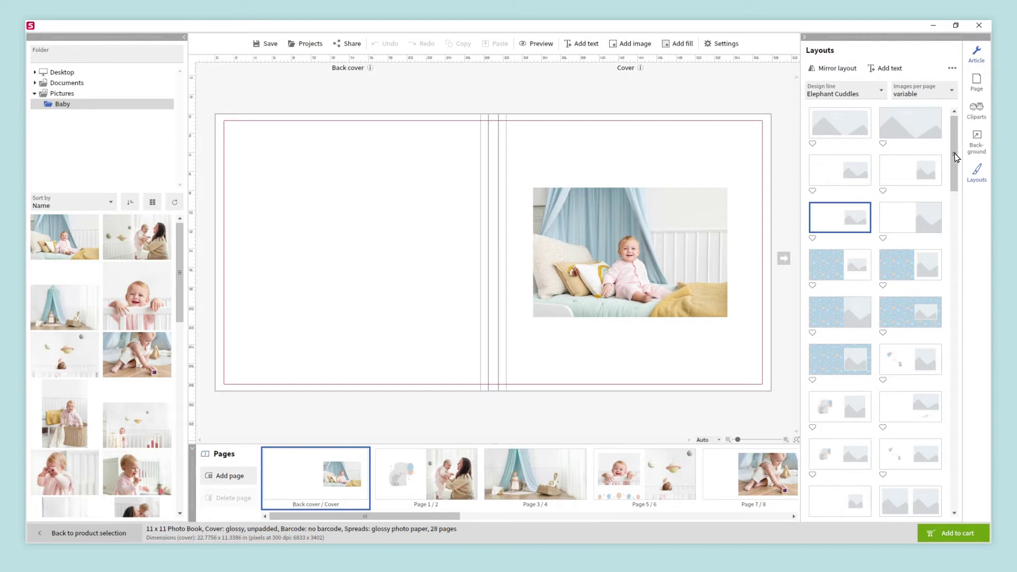
Step: Apply the cover layout with a large photo above the elephants and hearts, and view the available design lines
mouse_move(955, 156)
left_mouse_down()
mouse_move(952, 322)
mouse_move(957, 152)
left_mouse_up()
left_click(918, 402)
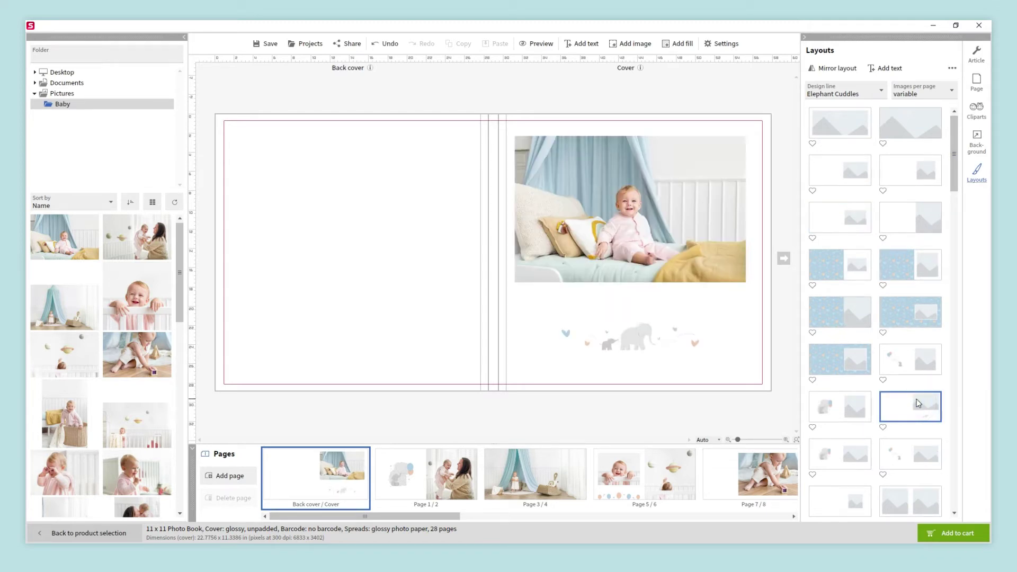
left_click(877, 100)
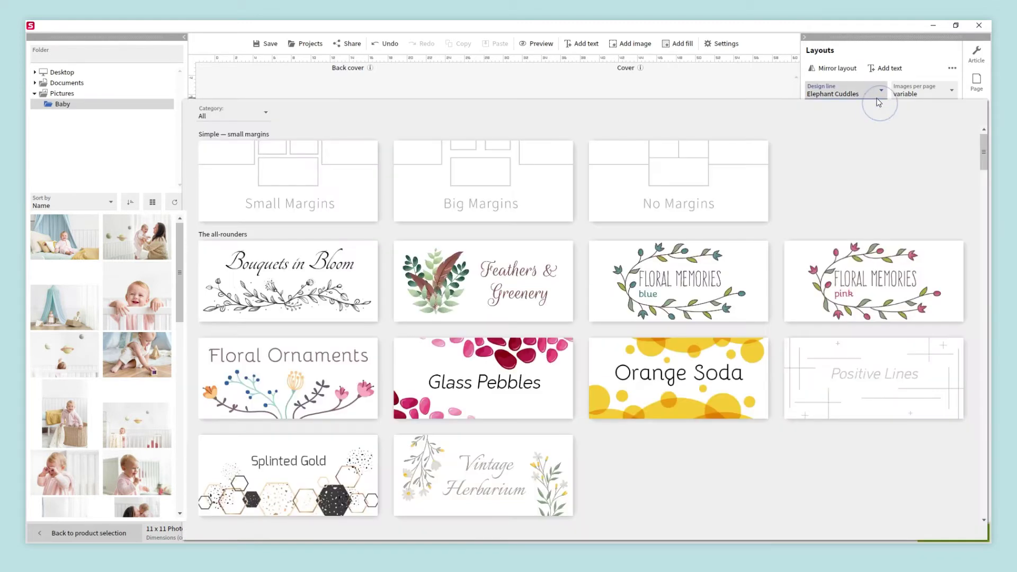
left_click(676, 71)
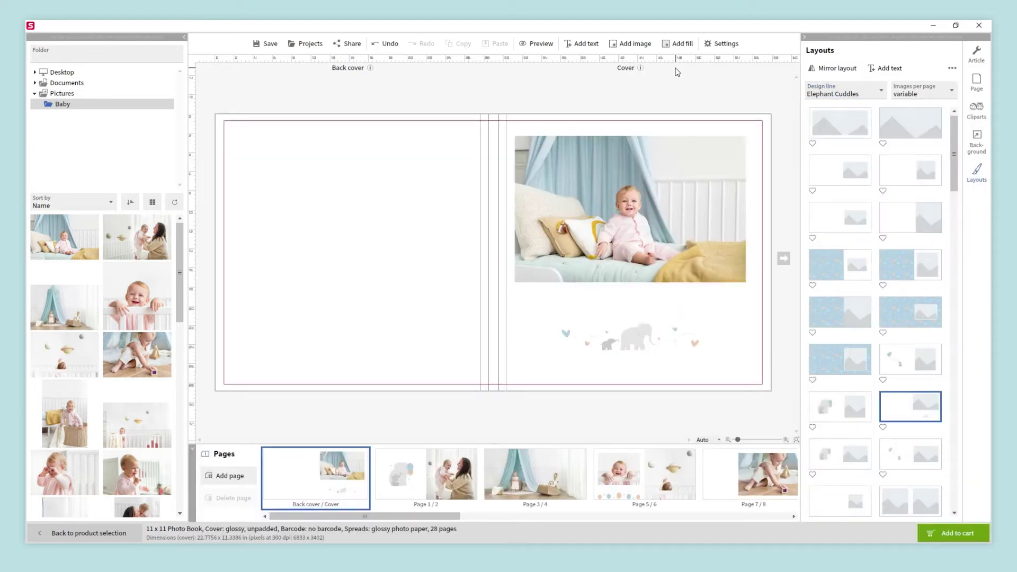
Step: Mirror the tent photo on pages 3/4 horizontally
left_click(445, 454)
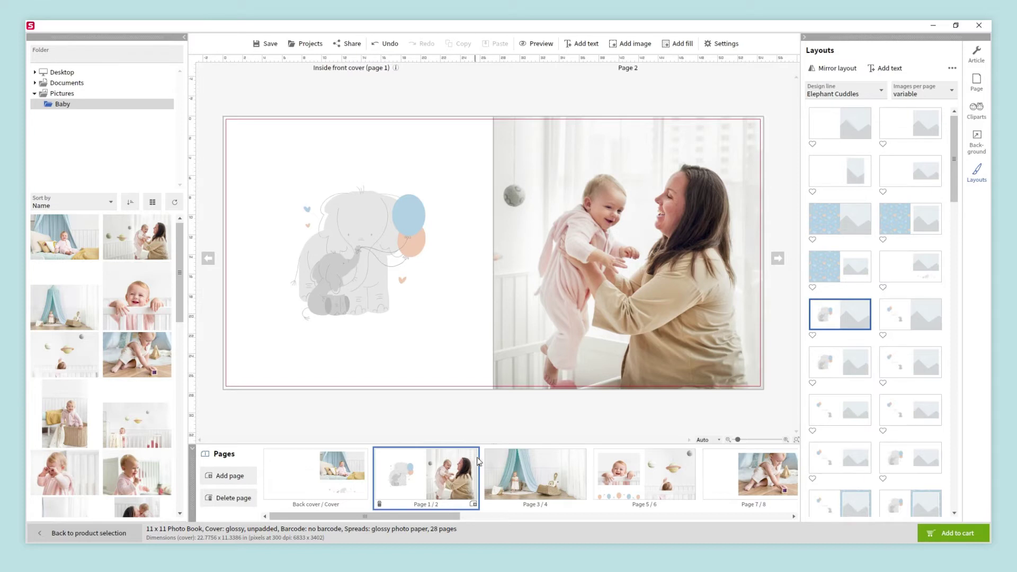
left_click(512, 470)
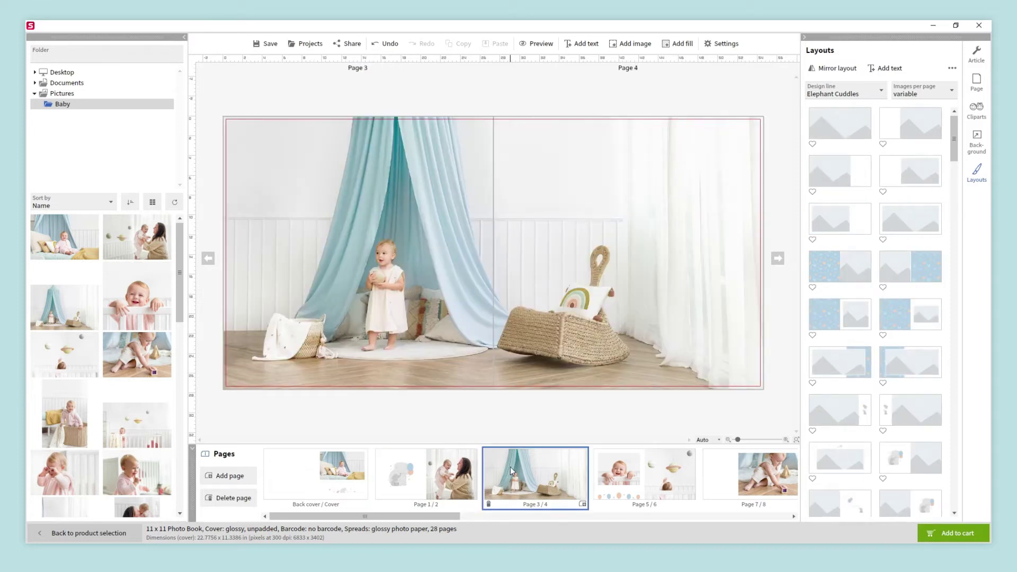
left_click(558, 297)
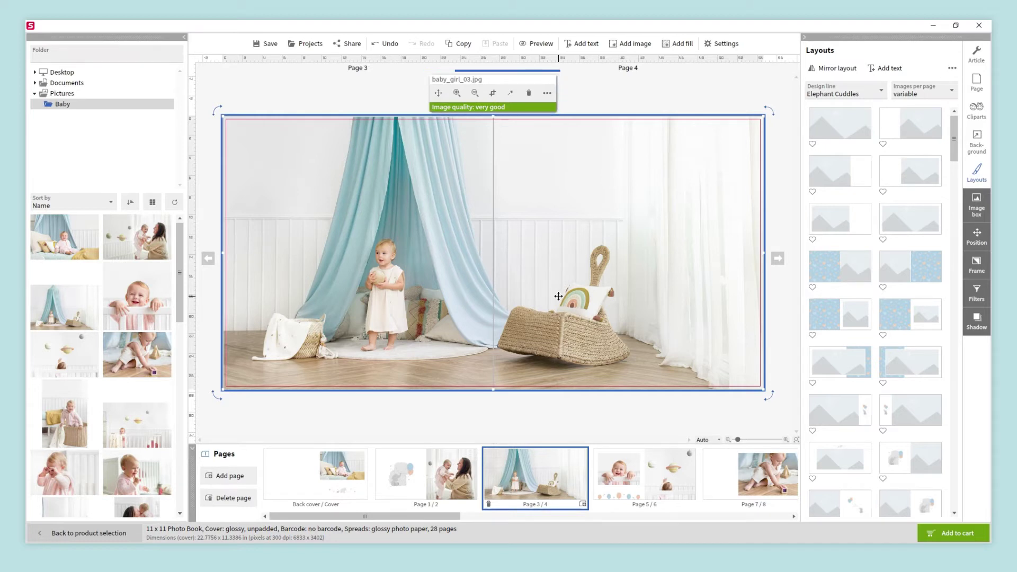
left_click(547, 94)
left_click(561, 112)
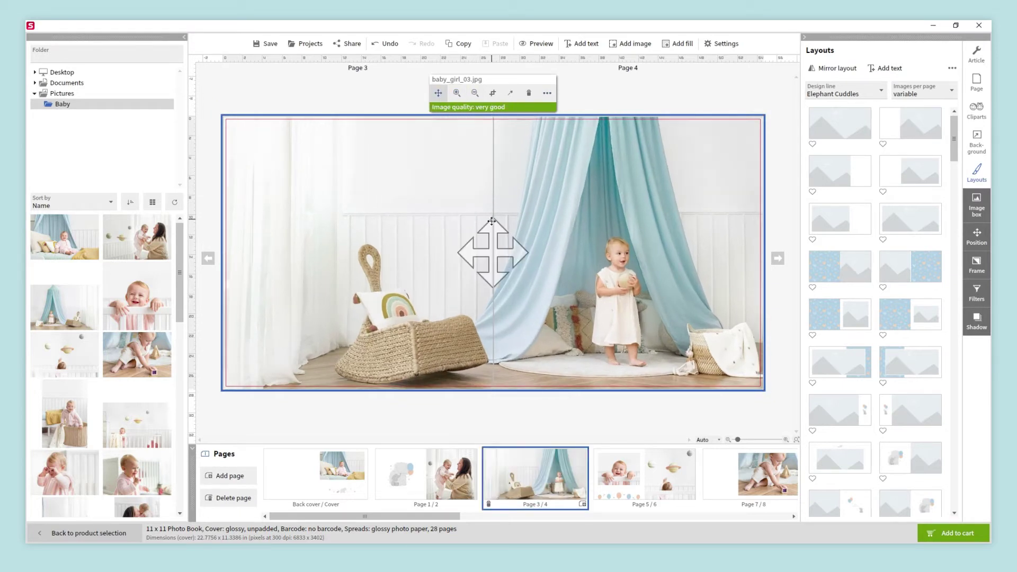
Step: Enlarge the mirrored tent photo within its frame and reposition the visible section
left_click(457, 93)
left_click_drag(467, 229, 449, 231)
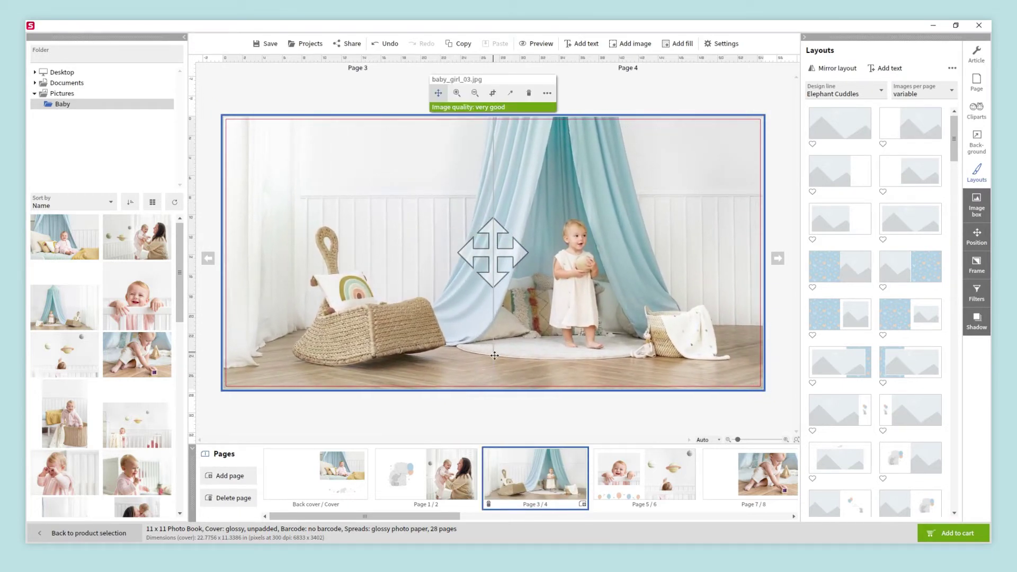
left_click(523, 419)
Step: Swap the two baby photos on pages 5 and 6 with each other
left_click(644, 477)
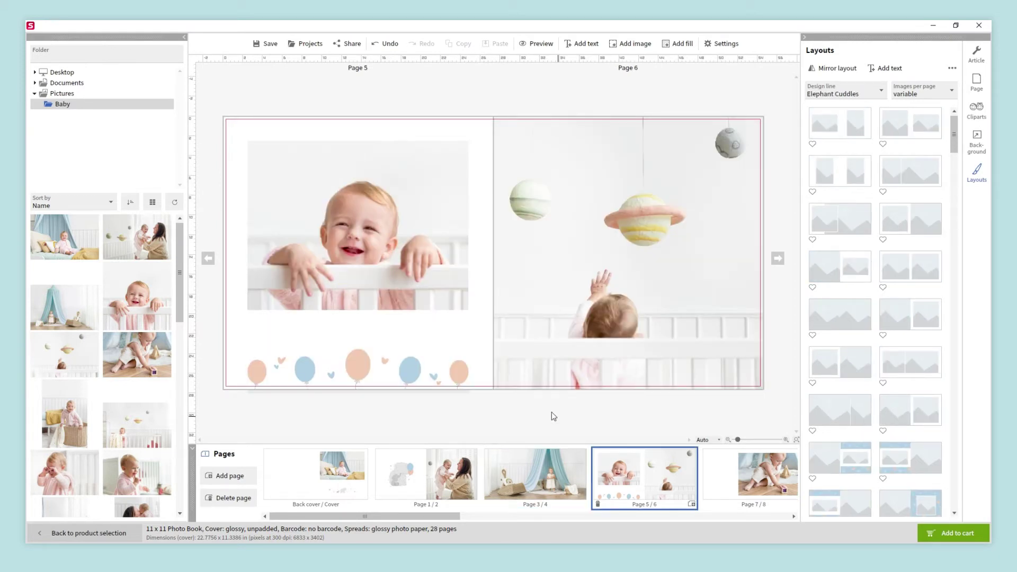
left_click(432, 271)
left_click(585, 265, "ctrl")
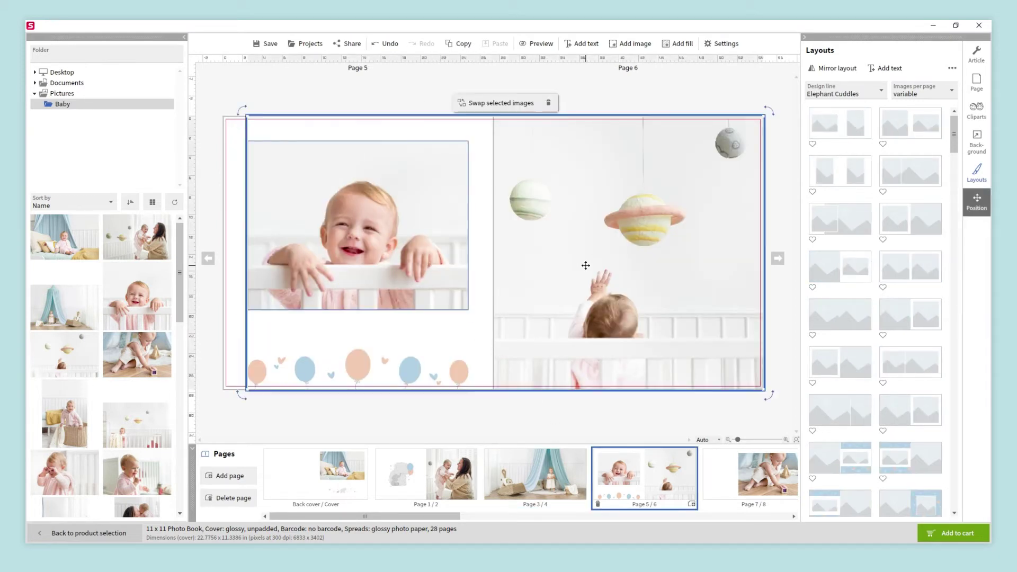
left_click(510, 106)
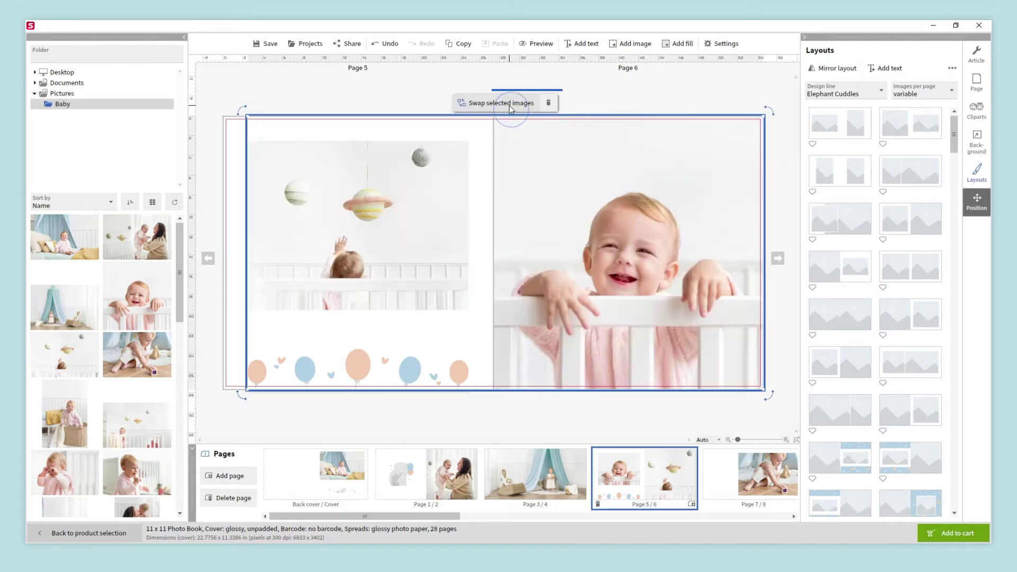
left_click(652, 410)
Step: Add a text box to pages 7/8 and place it in the lower left corner of page 7
left_click(719, 469)
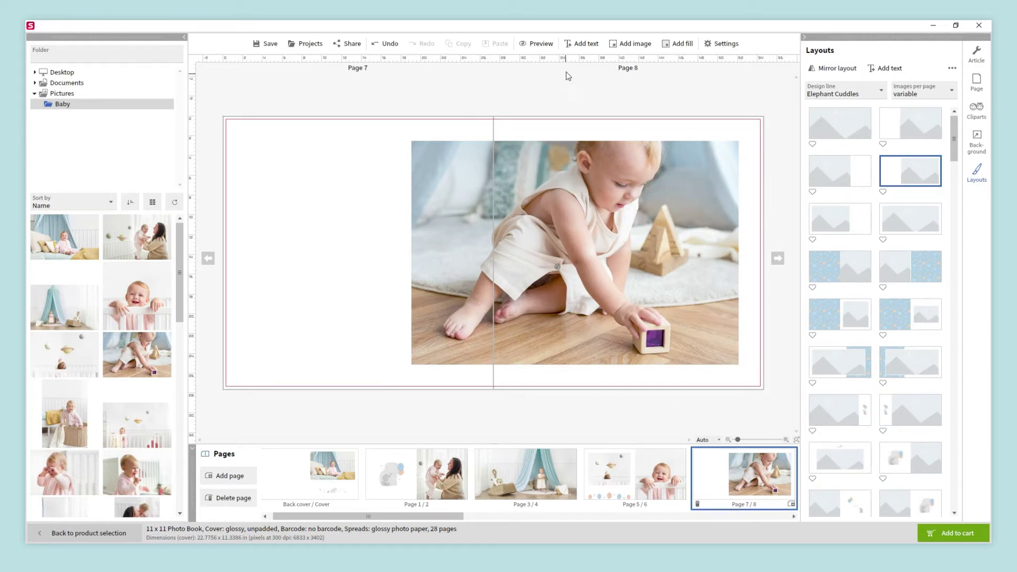
left_click(572, 47)
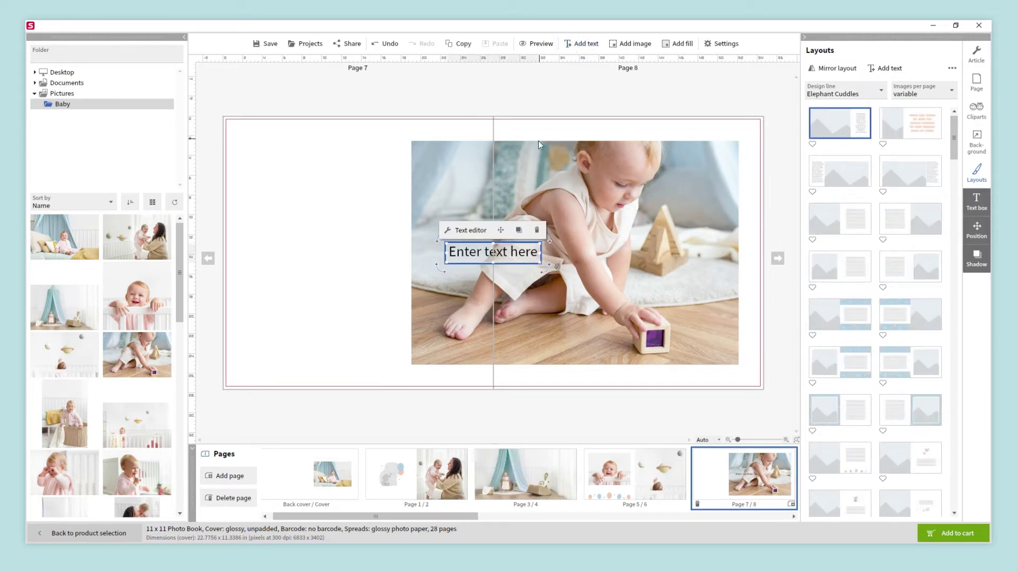
left_click_drag(490, 249, 288, 355)
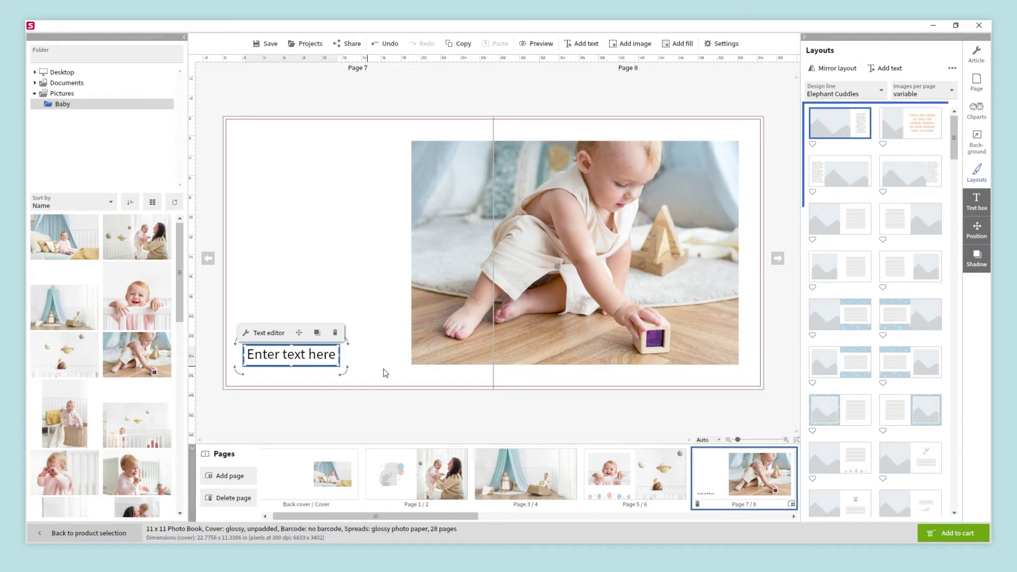
Step: Apply the layout with a full-page photo beside hearts and text to pages 7/8, and enter "Our little one" as the text
left_click(901, 460)
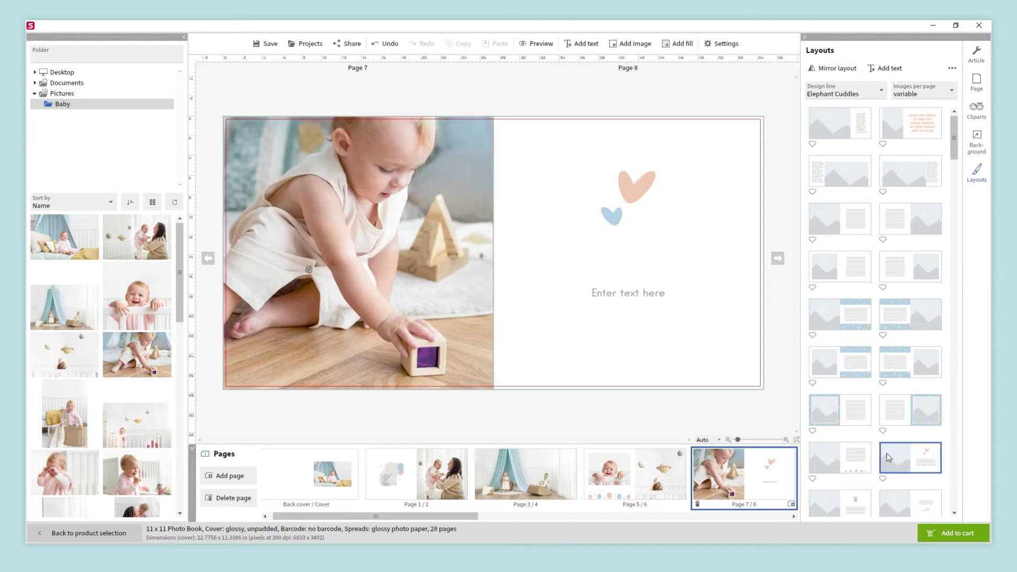
left_click(645, 294)
type("Our little one")
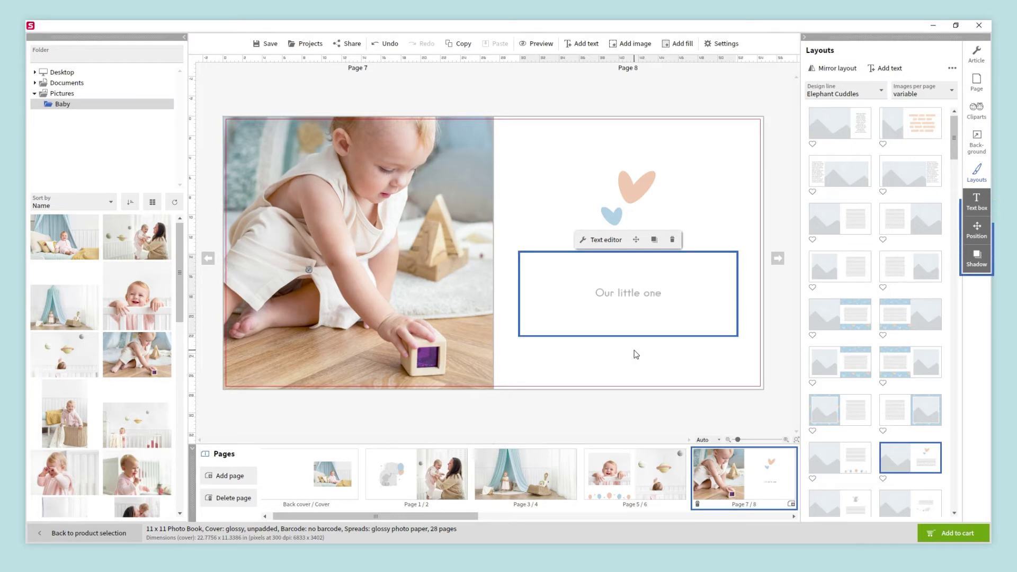
key("Escape")
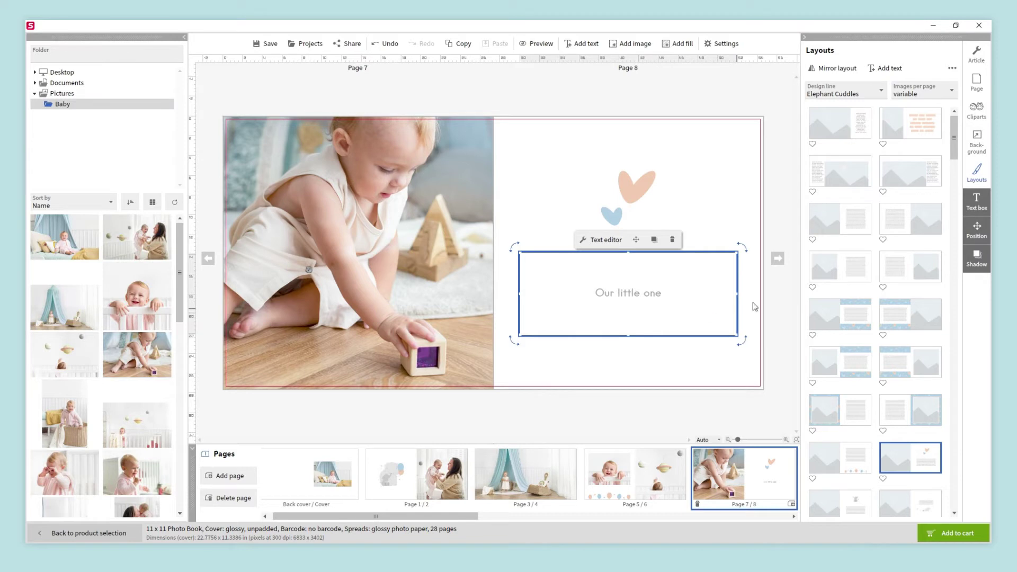
Step: Format the "Our little one" text in Pecita Book at 42 pt and sample a text colour for it from the page
left_click(975, 204)
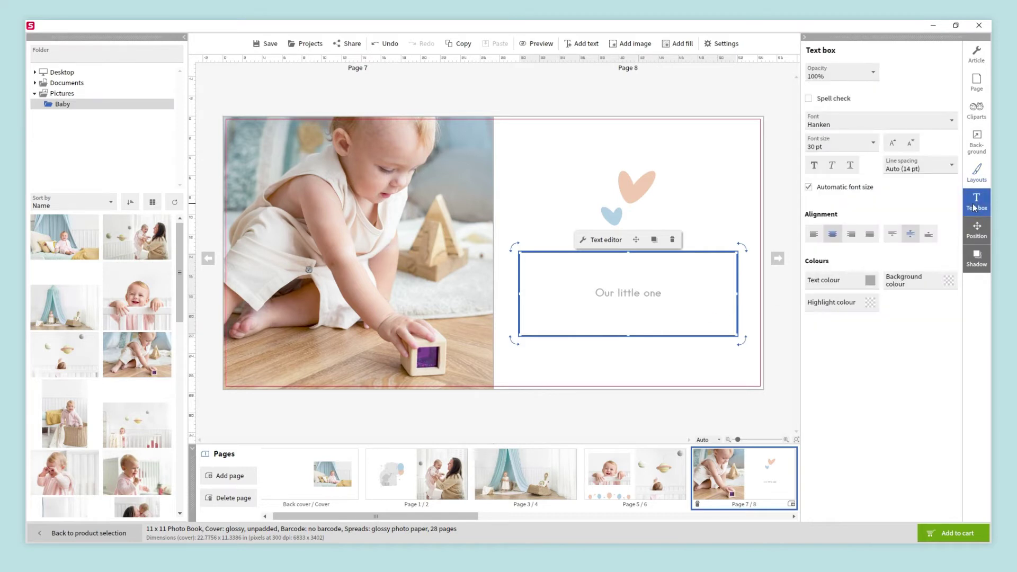
left_click(951, 122)
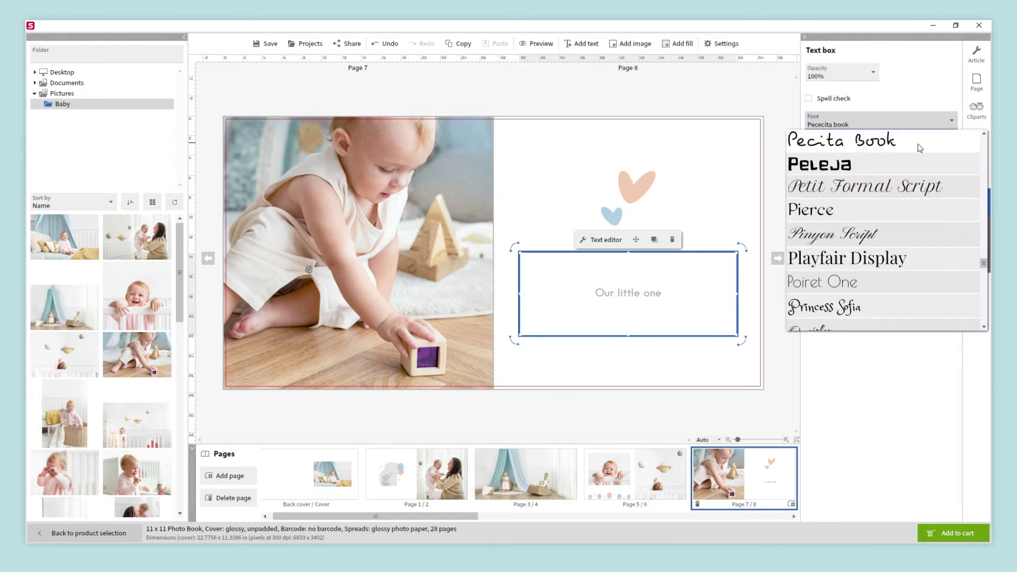
left_click(874, 141)
left_click(873, 143)
left_click(814, 257)
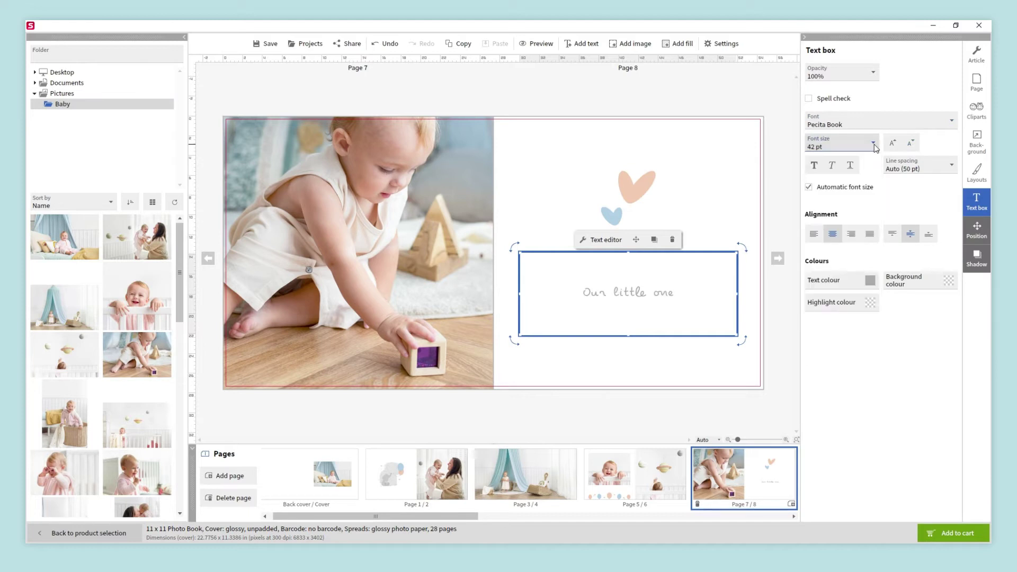
left_click(840, 280)
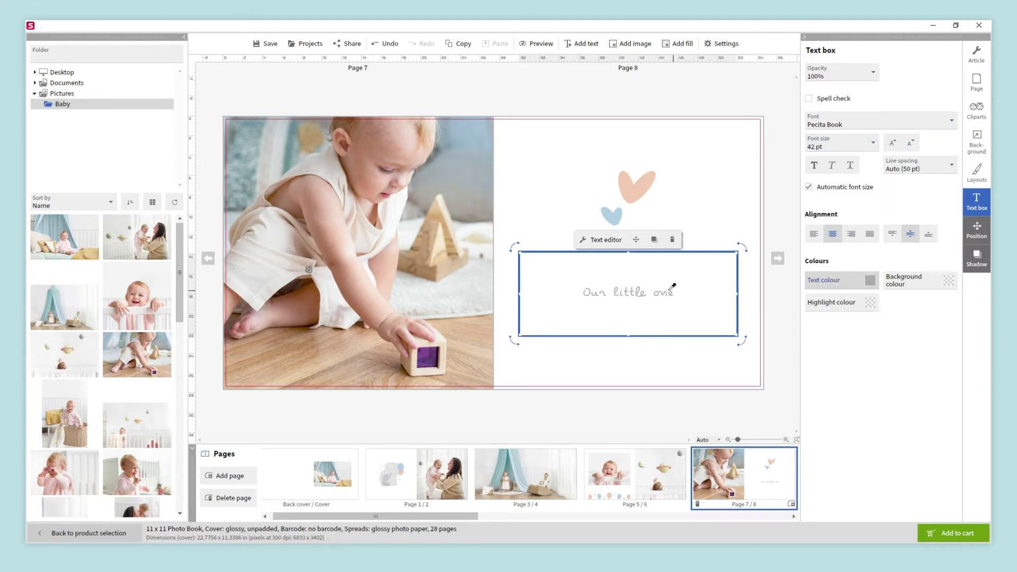
left_click(677, 409)
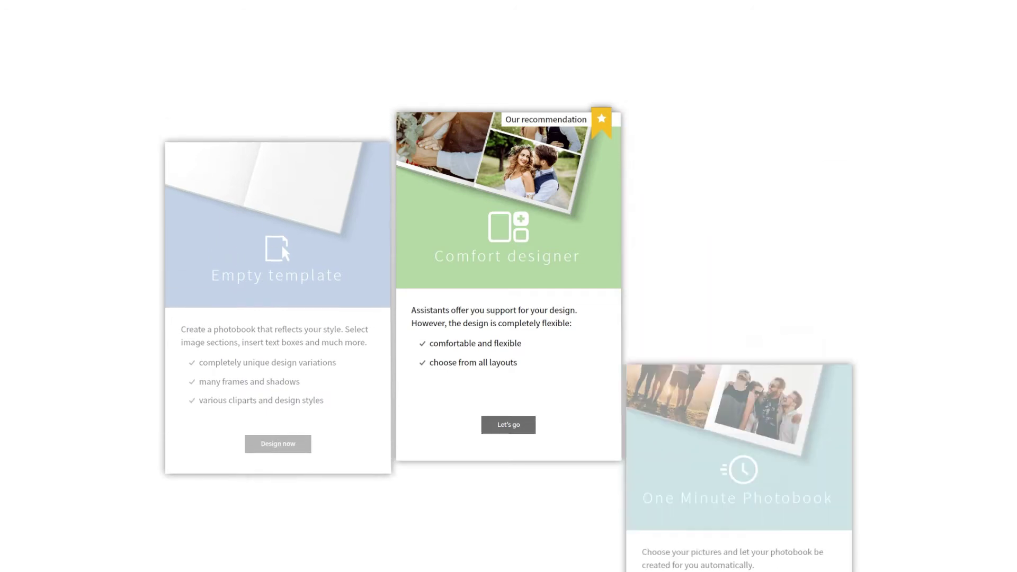
Step: Start a new photo book in the Comfort designer with the Hearts & Flowers design from the Wedding category and 60 pages
left_click(508, 397)
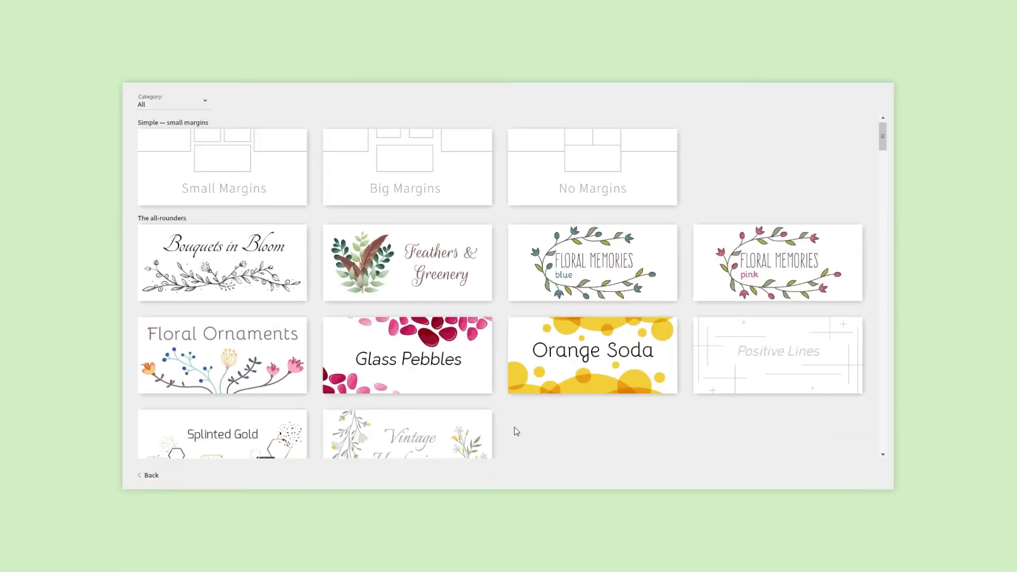
left_click(208, 103)
left_click(178, 189)
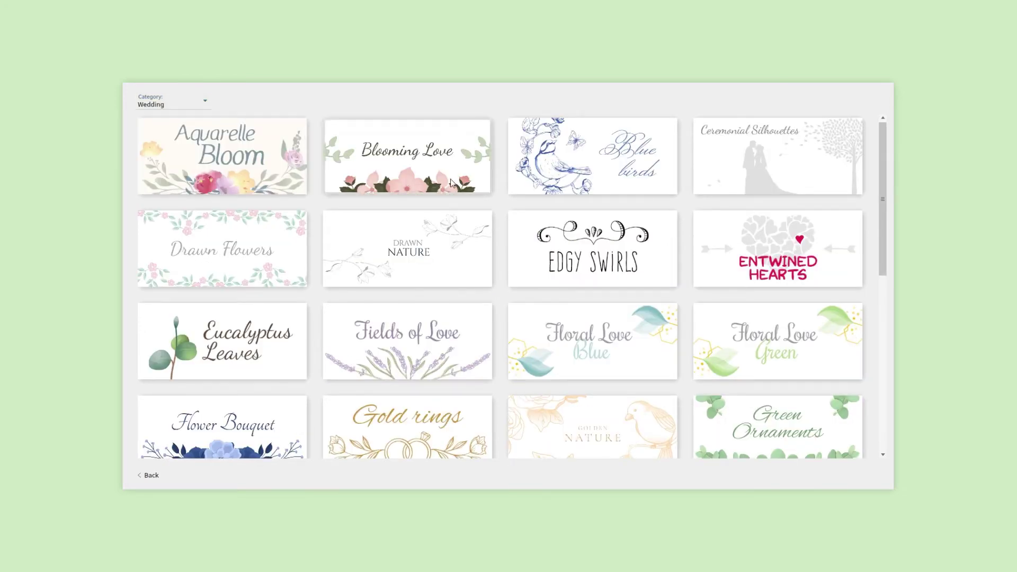
scroll(885, 198, "down", 3)
scroll(885, 197, "down", 3)
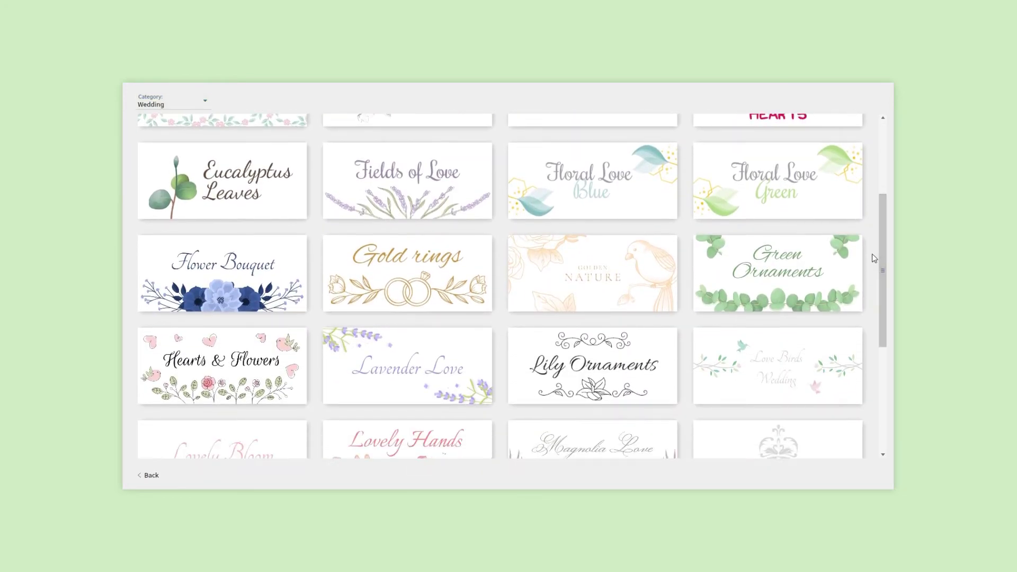
left_click(223, 360)
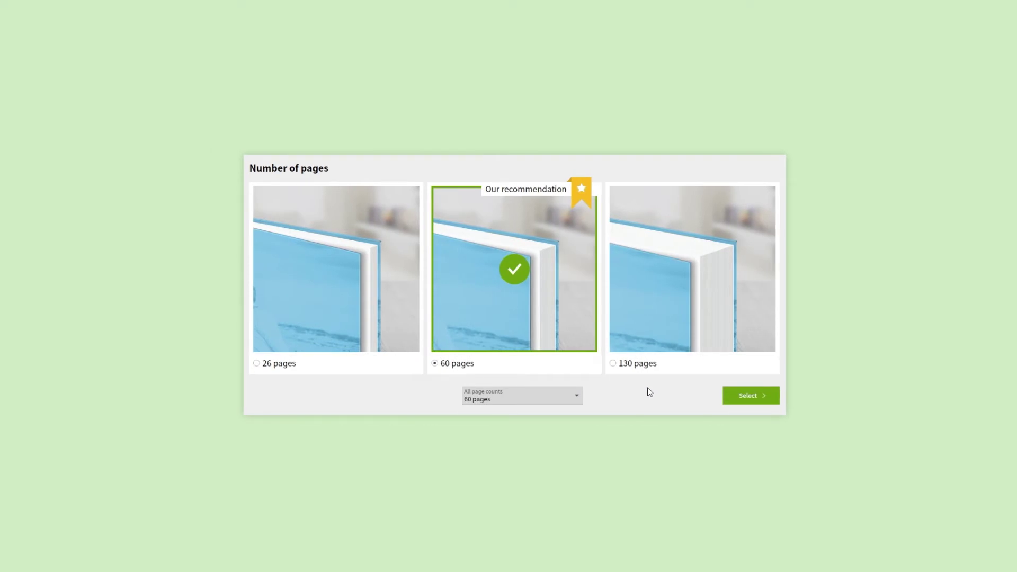
left_click(732, 395)
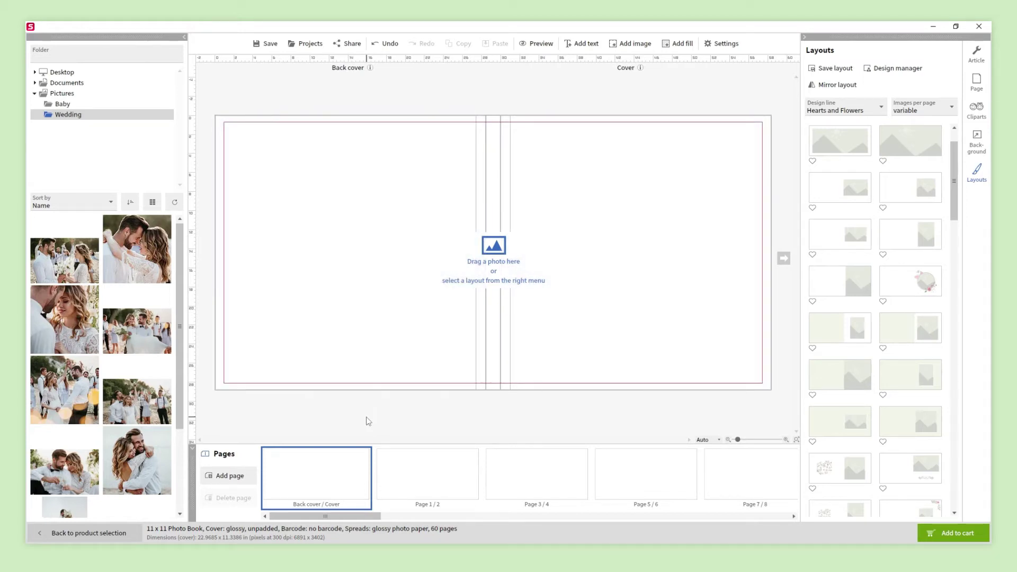
Step: Build the cover from the first wedding photo and a text box, using the layout with a green upper band and a twig
left_click_drag(80, 271, 191, 234)
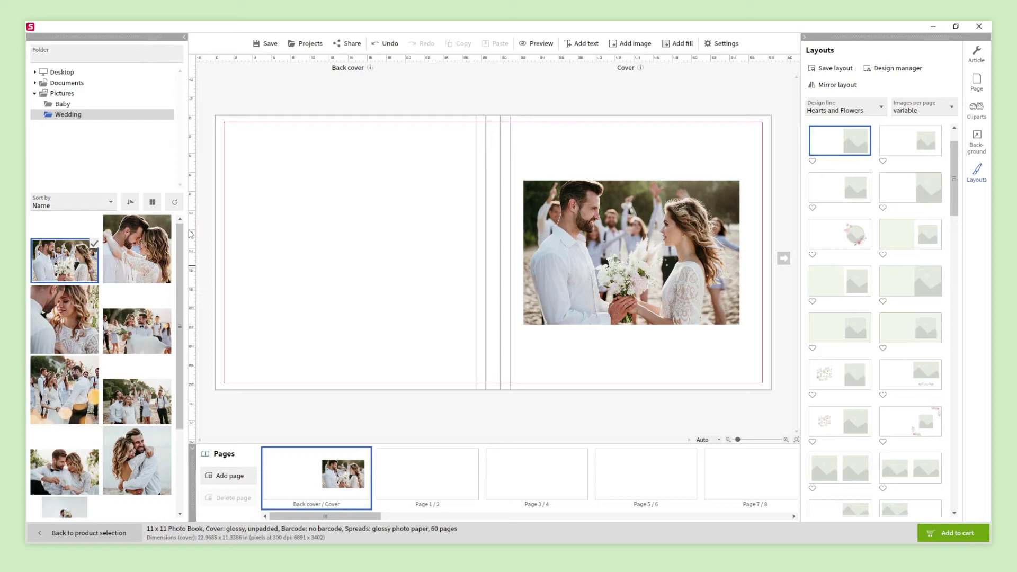
left_click(583, 44)
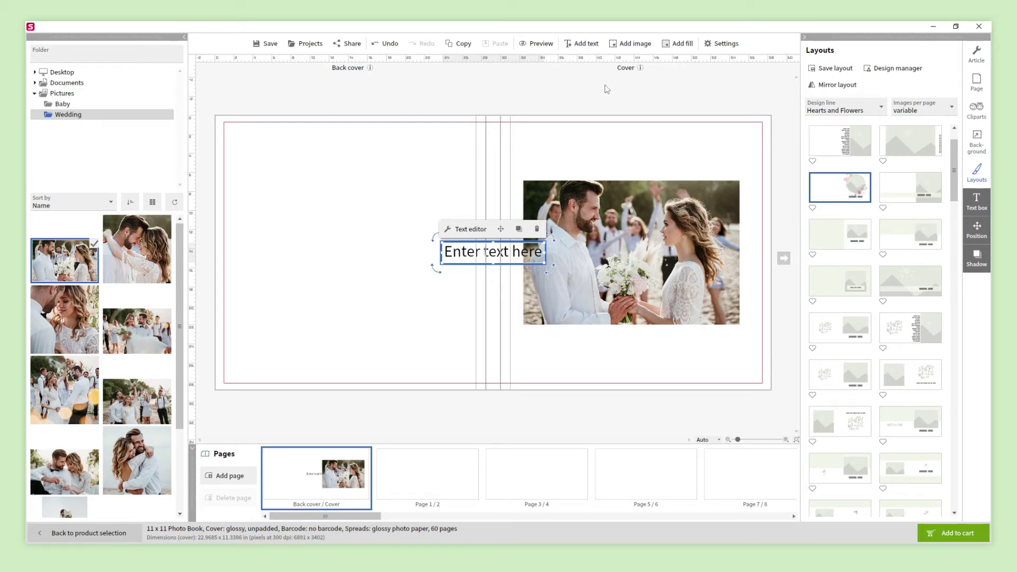
left_click(832, 468)
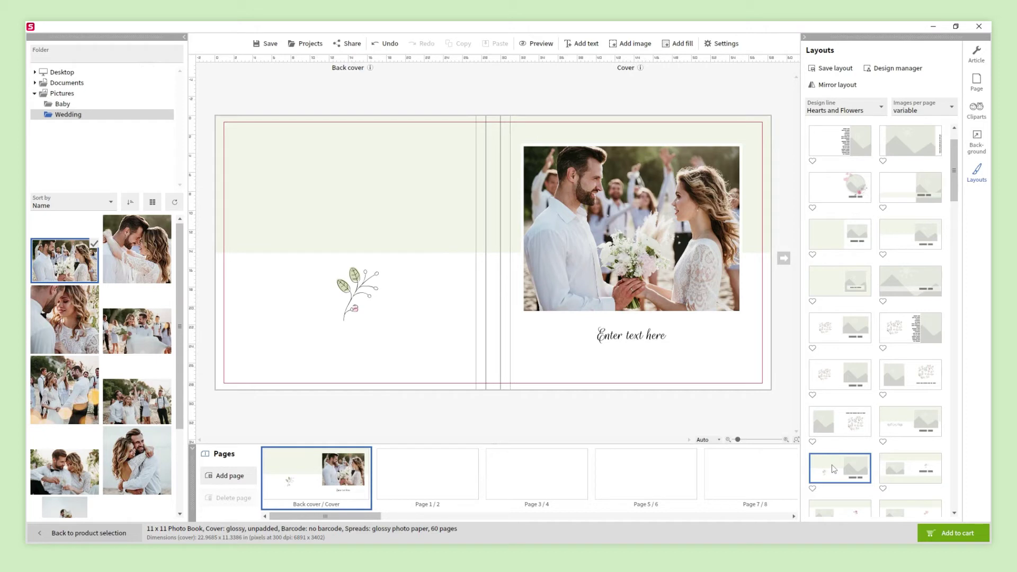
Step: Replace the placeholder text below the cover photo with "Our wedding day"
left_click(631, 334)
left_click(631, 334)
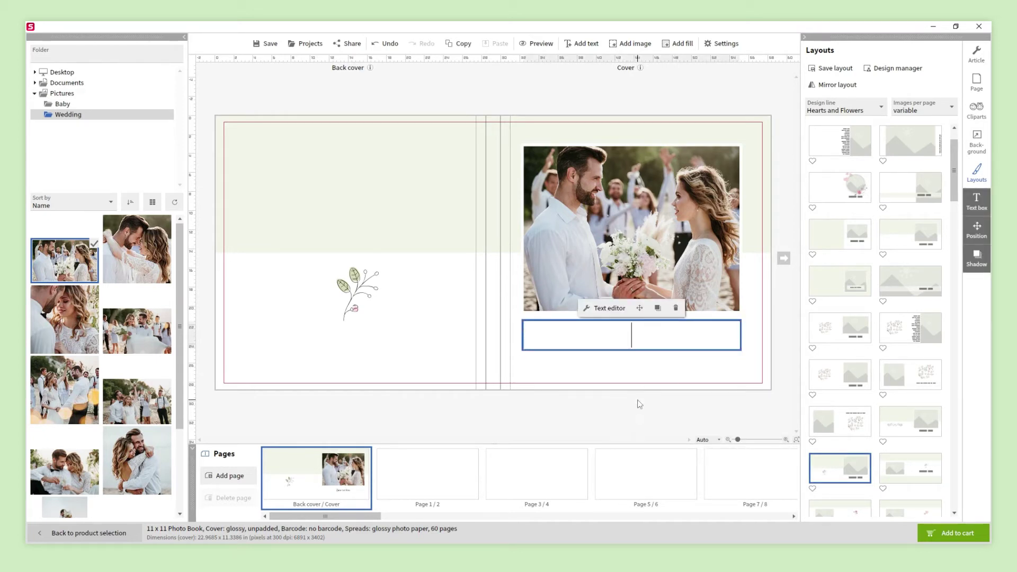
type("Our wedding day")
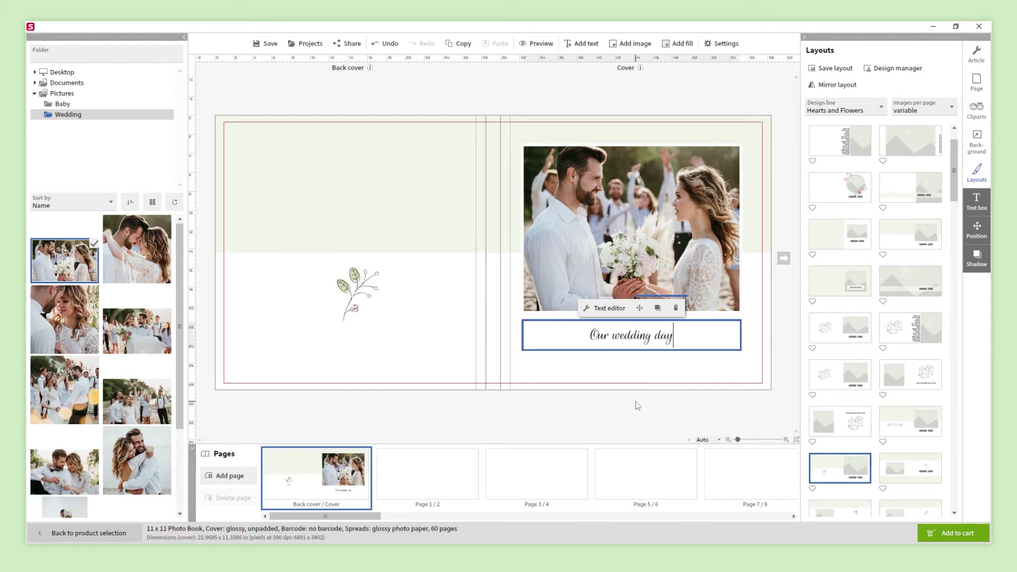
Step: Format the cover text in Cormorant Light at 32 pt using the text editor and apply the changes
left_click(605, 311)
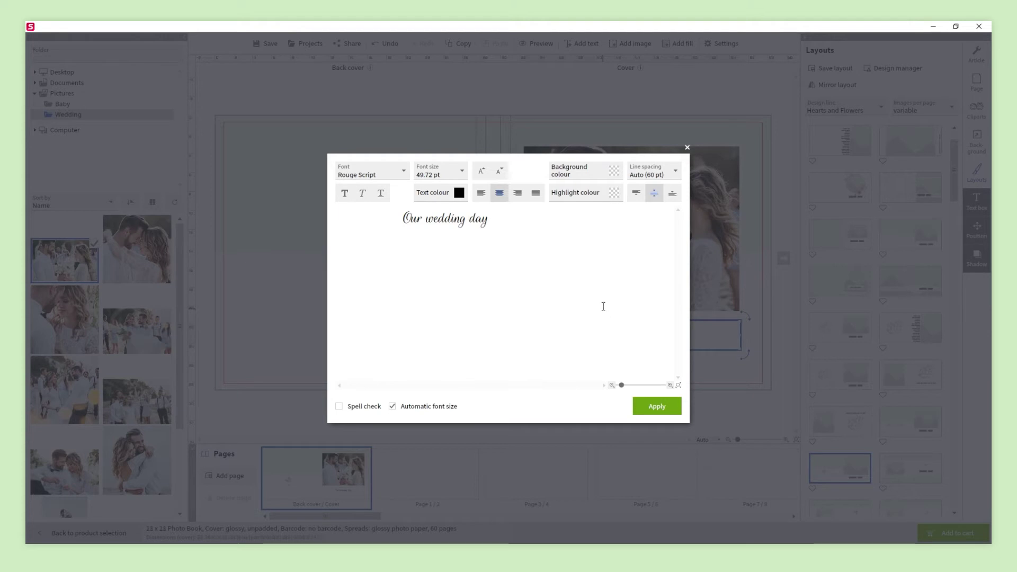
left_click(403, 170)
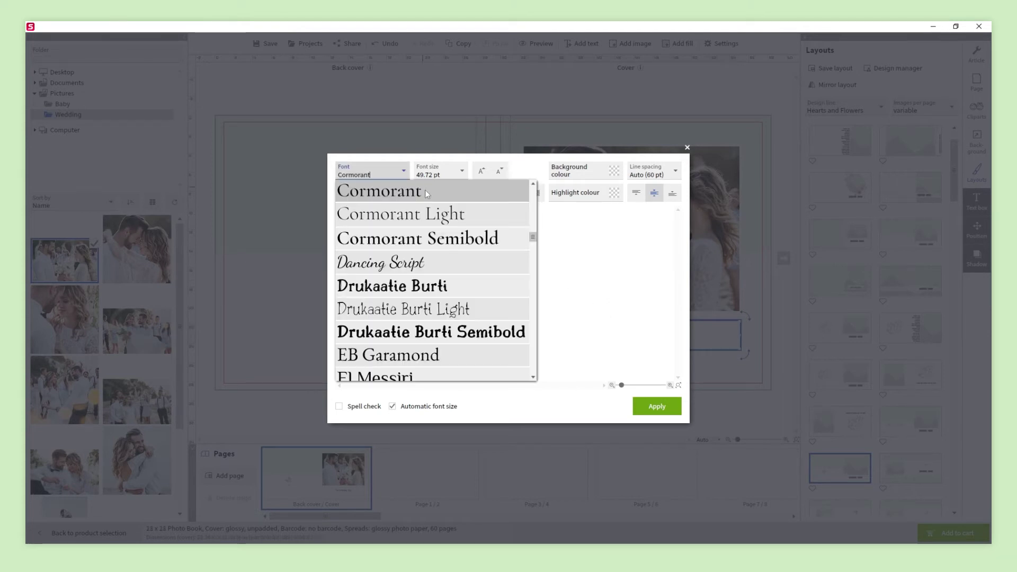
left_click(429, 214)
left_click(462, 171)
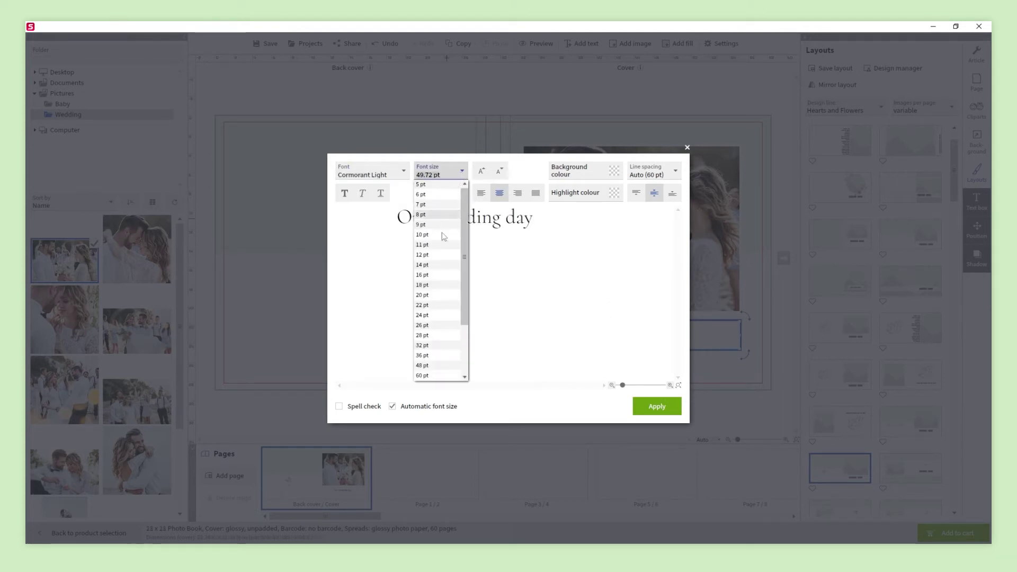
left_click(427, 345)
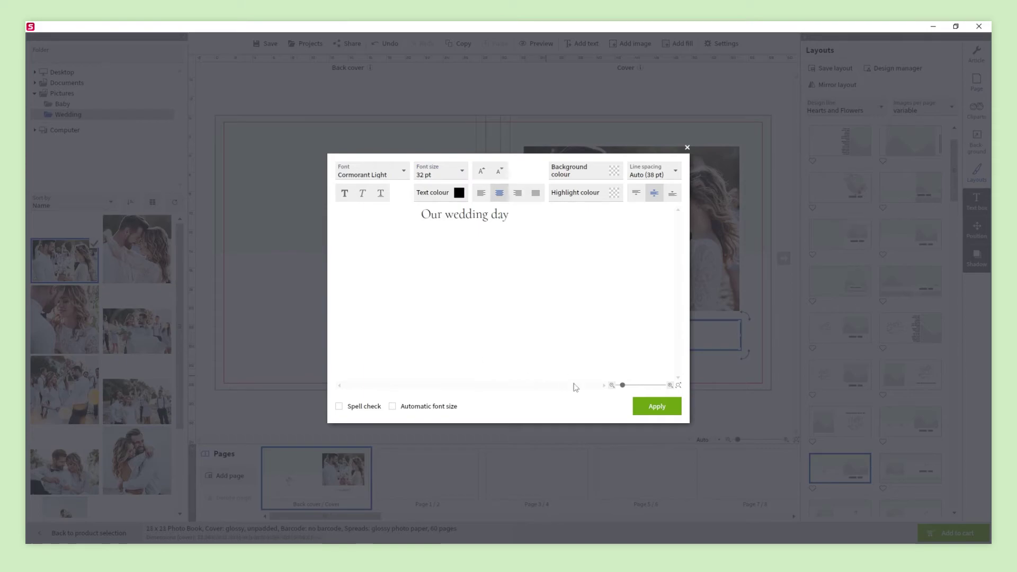
left_click(655, 405)
Step: Apply the layout with a full-page image on page 2, fill it with the embracing couple photo, and replace that with the close-up couple photo
left_click(464, 467)
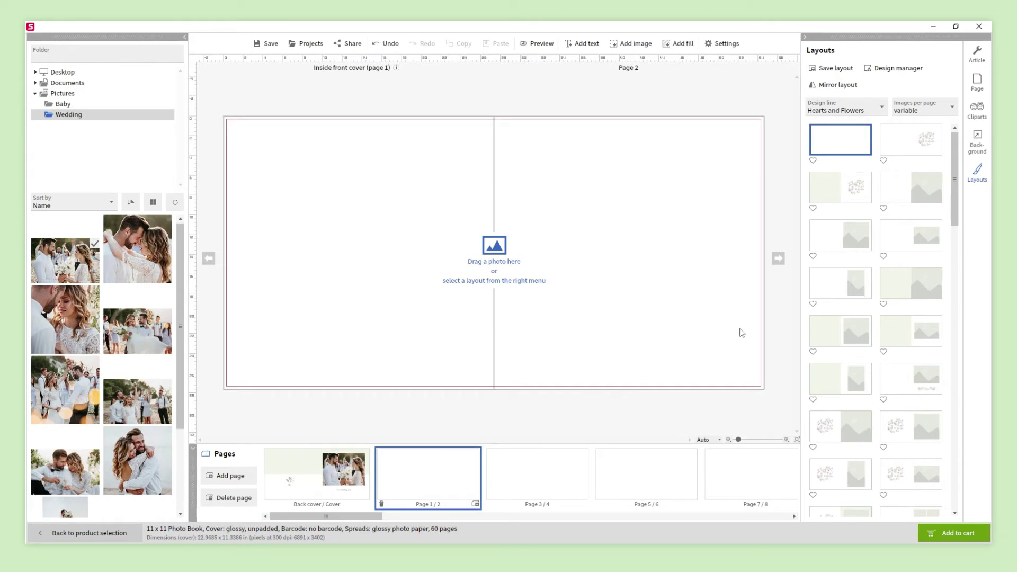
left_click(903, 195)
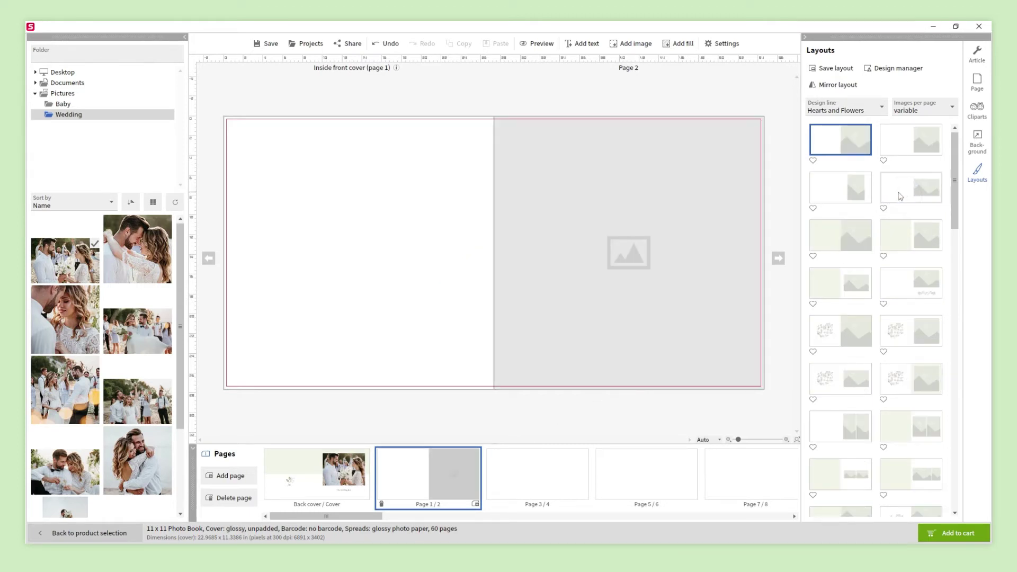
left_click_drag(151, 259, 646, 268)
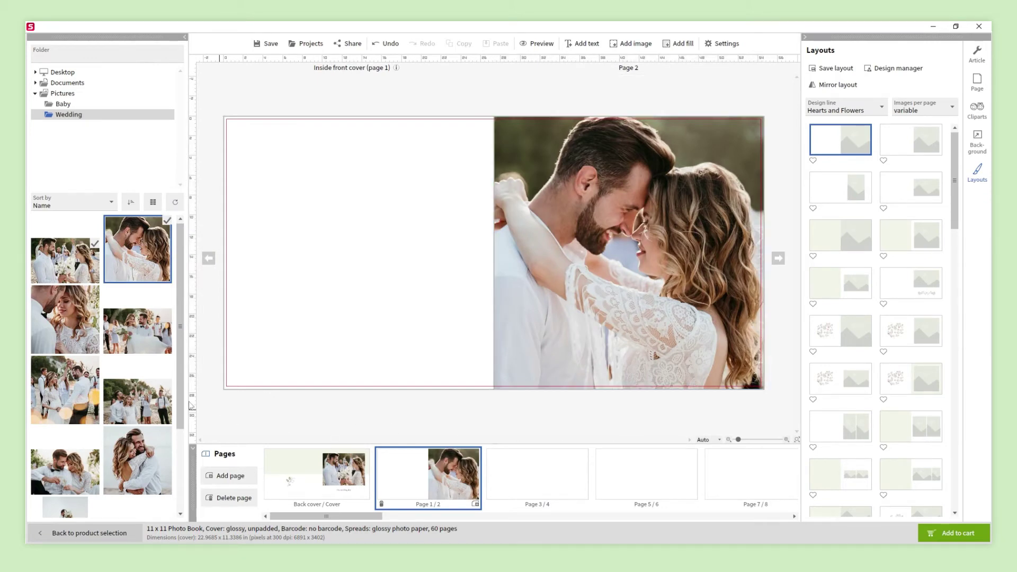
left_click_drag(65, 324, 628, 261)
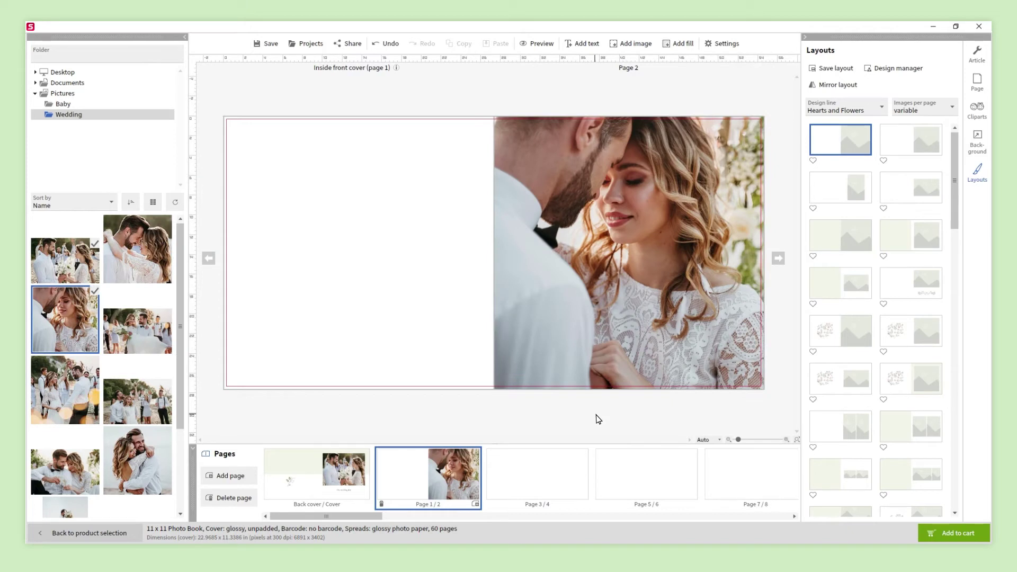
Step: Fill pages 3/4 with the next three wedding photos using the suggested new layouts, two on page 3 and one on page 4
left_click(528, 456)
left_click(146, 301)
left_click_drag(147, 301, 210, 236)
left_click_drag(65, 352, 214, 237)
left_click_drag(137, 364, 214, 233)
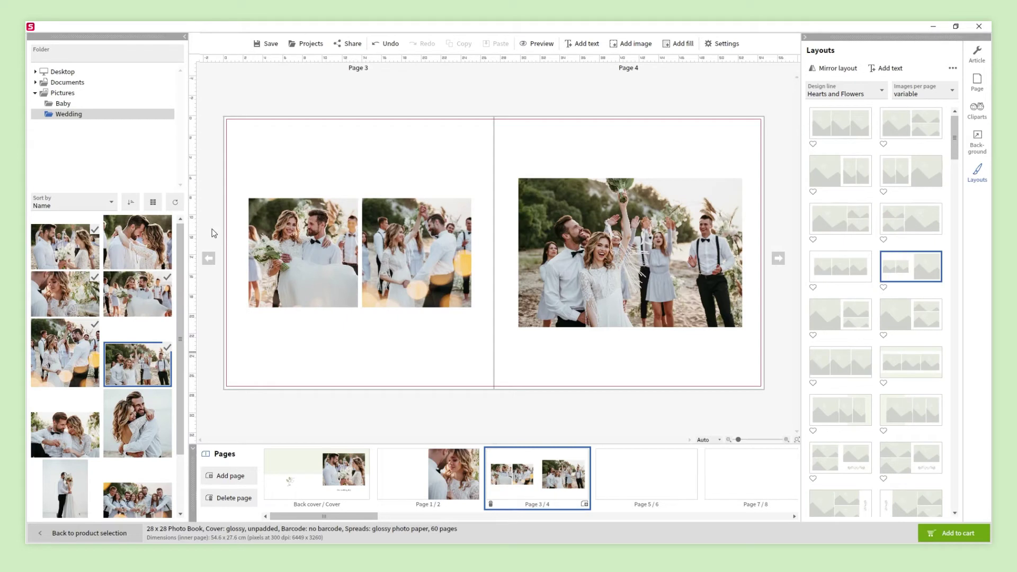
Step: Insert the photo of the couple with champagne glasses as the background image across pages 5/6
left_click(635, 474)
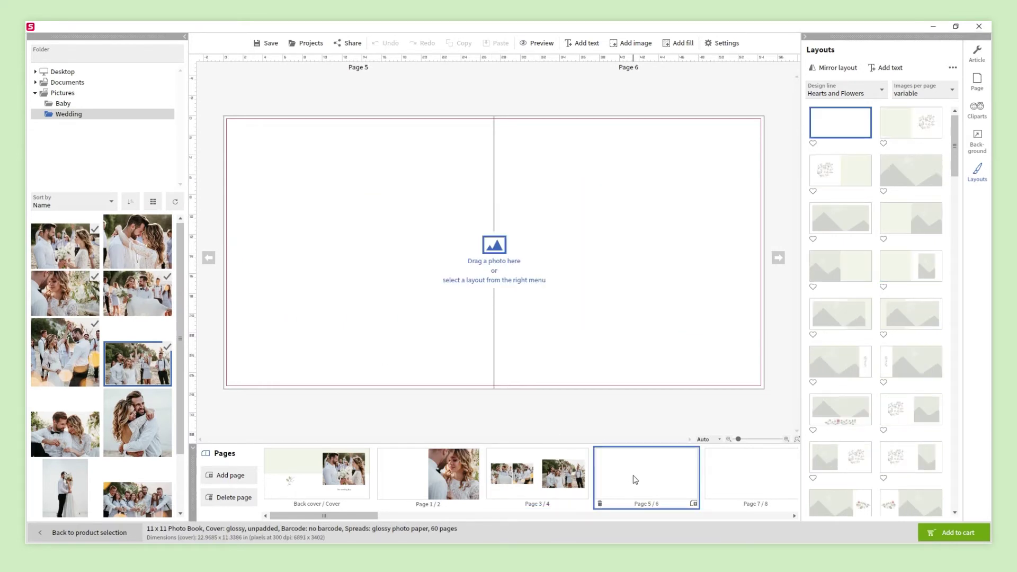
left_click_drag(68, 430, 209, 276)
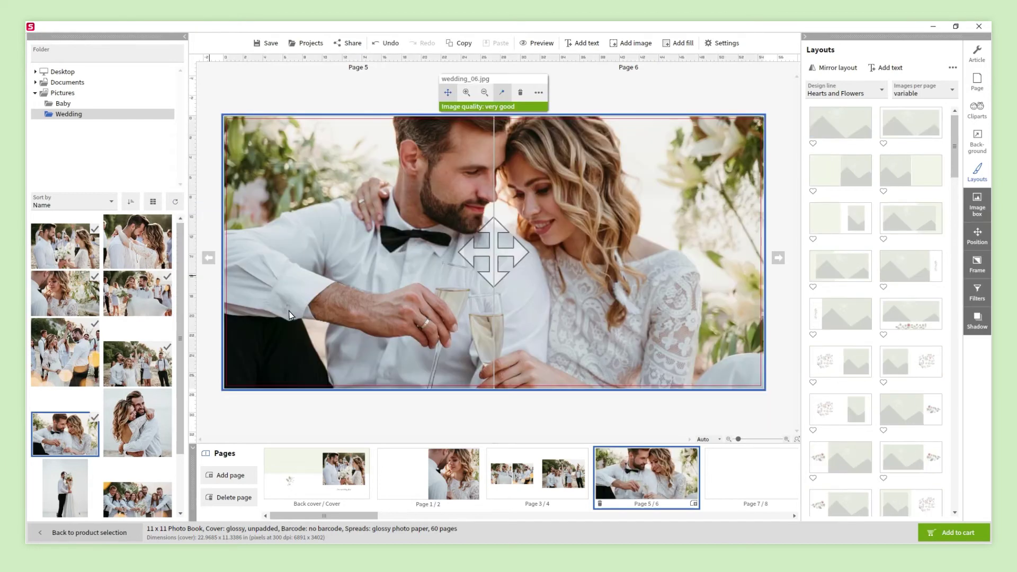
left_click(581, 434)
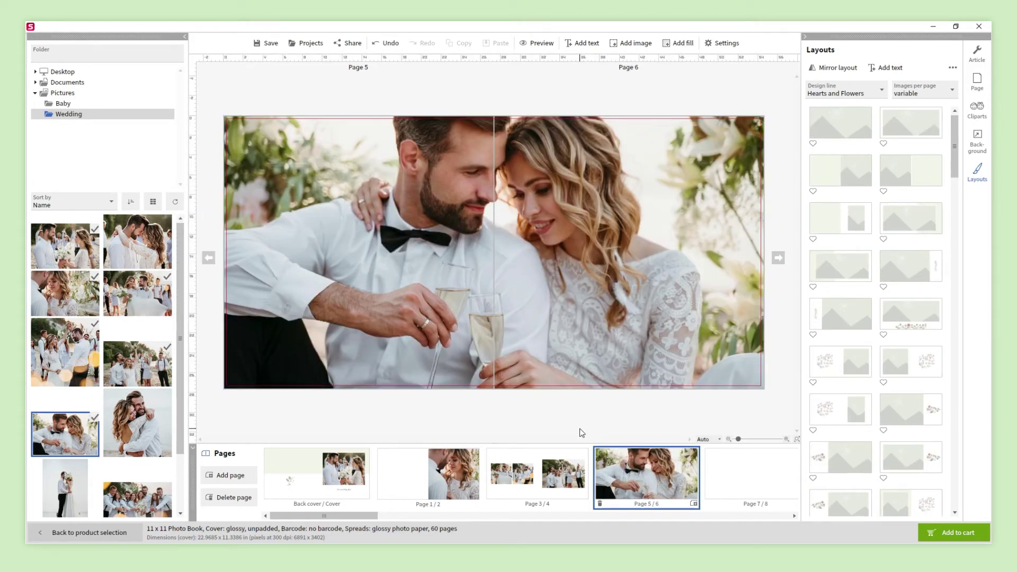
Step: Add the hugging couple photo to pages 7/8 without changing the layout and move it onto page 7
left_click(711, 485)
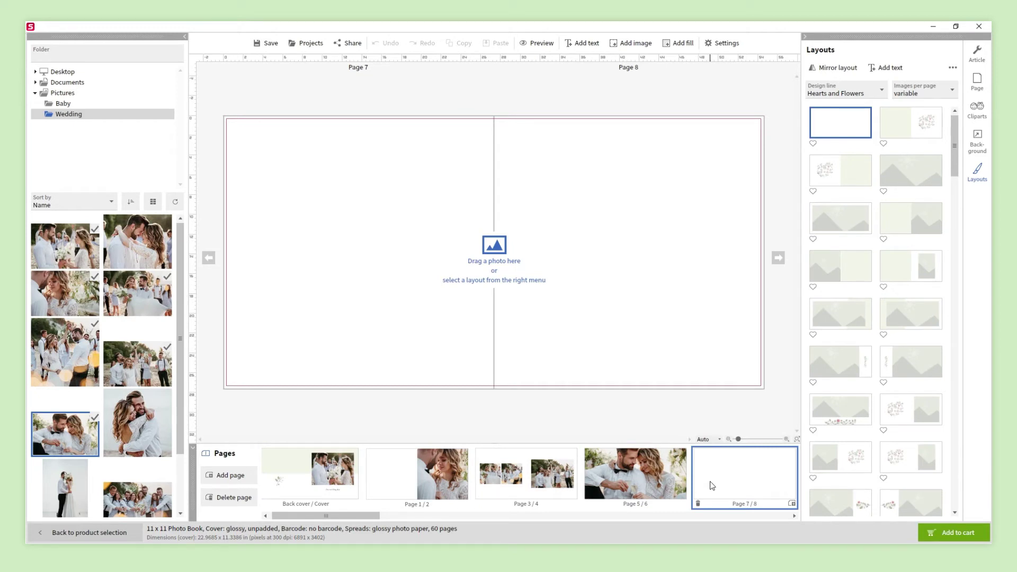
left_click_drag(137, 422, 209, 313)
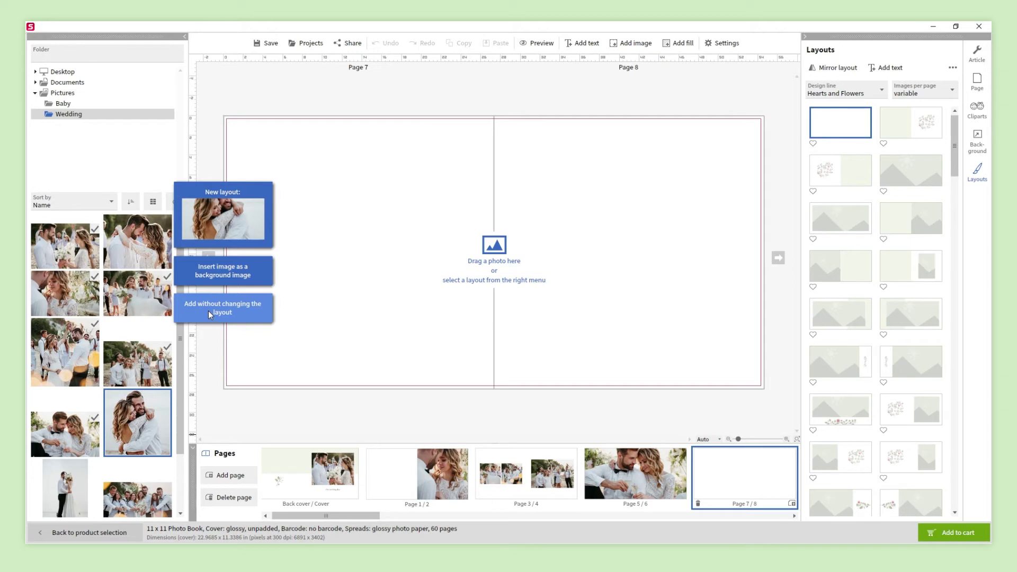
left_click(208, 311)
left_click_drag(431, 263, 309, 259)
Step: Add the photo of the couple standing by the water without changing the layout and move it onto page 8
left_click_drag(65, 487, 196, 317)
left_click(196, 317)
left_click_drag(468, 279, 587, 278)
left_click(664, 418)
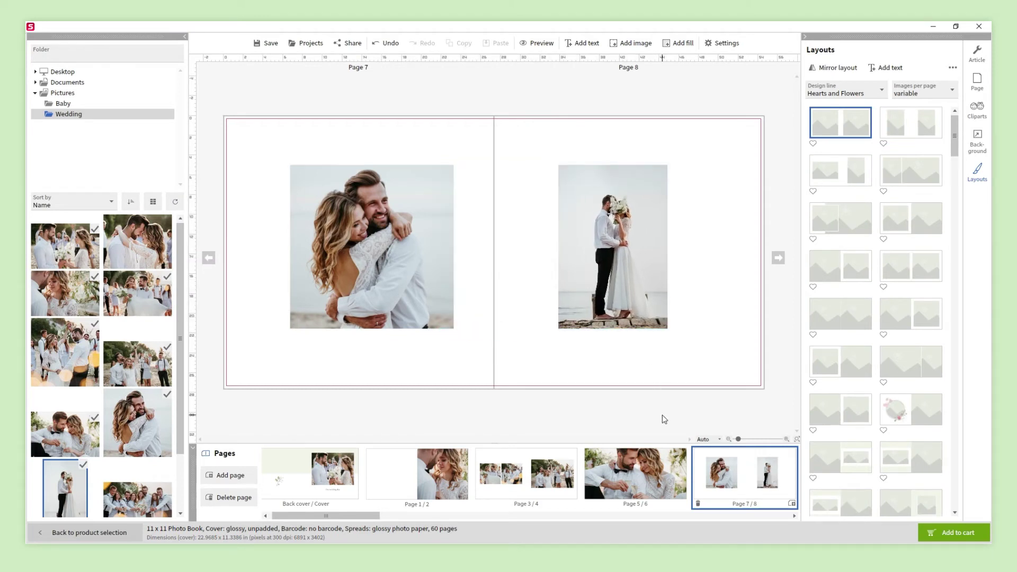
Step: Apply the borderless layout with a wide photo beside a narrow one to pages 7/8, and view the available design lines
left_click(923, 371)
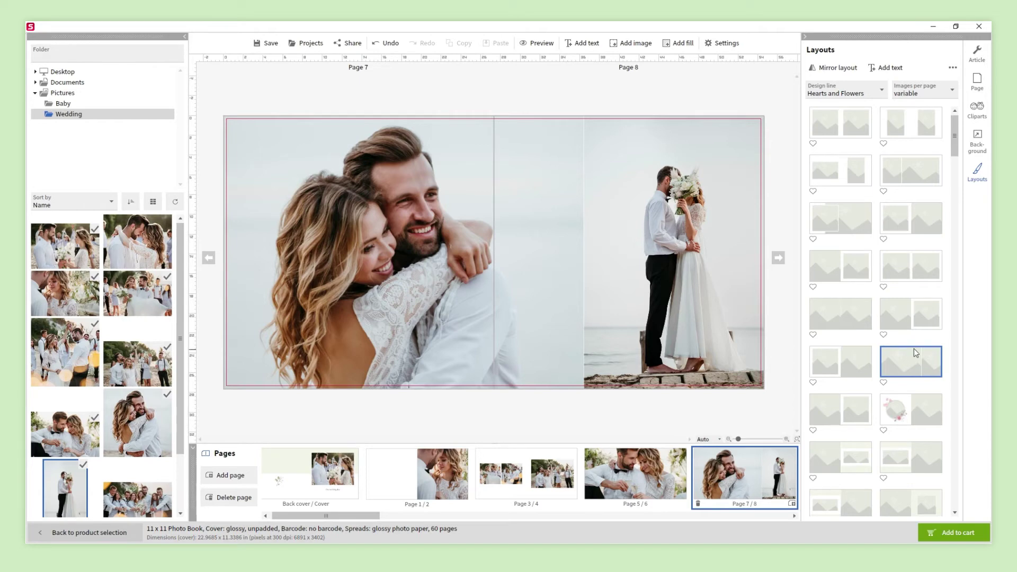
left_click(829, 87)
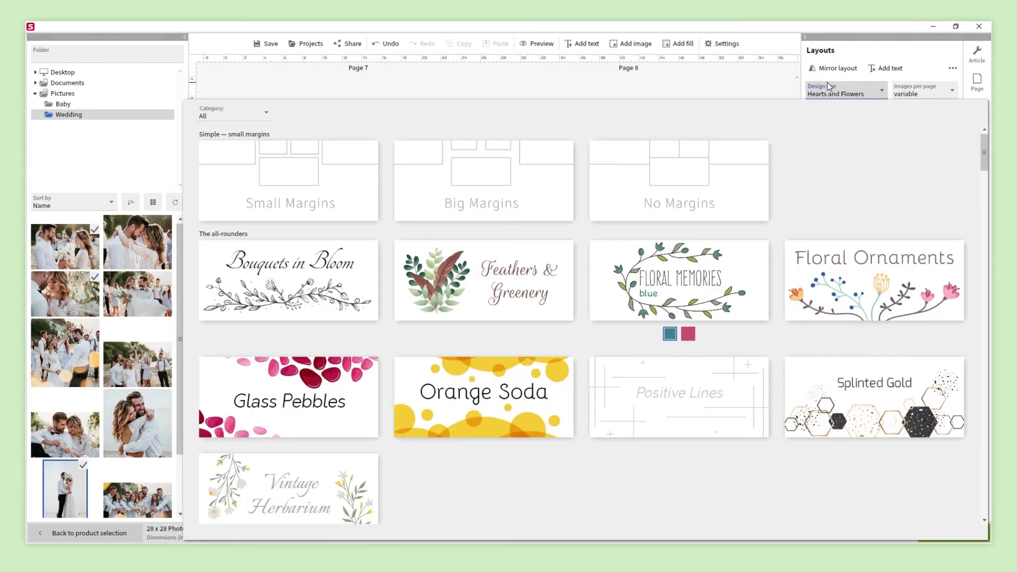
left_click(768, 91)
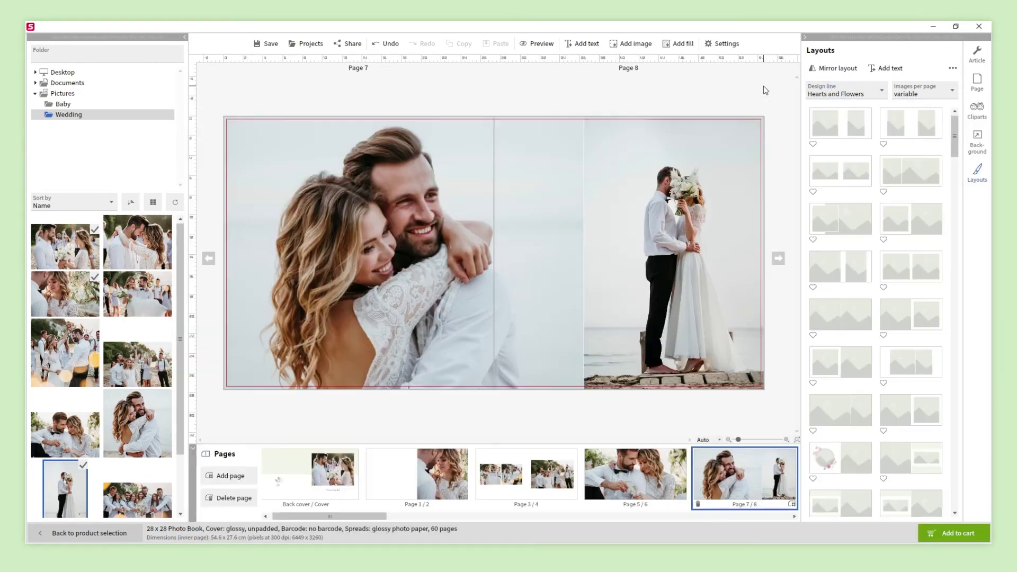
Step: Mirror the layout of pages 7/8 and mirror it back again
left_click(821, 72)
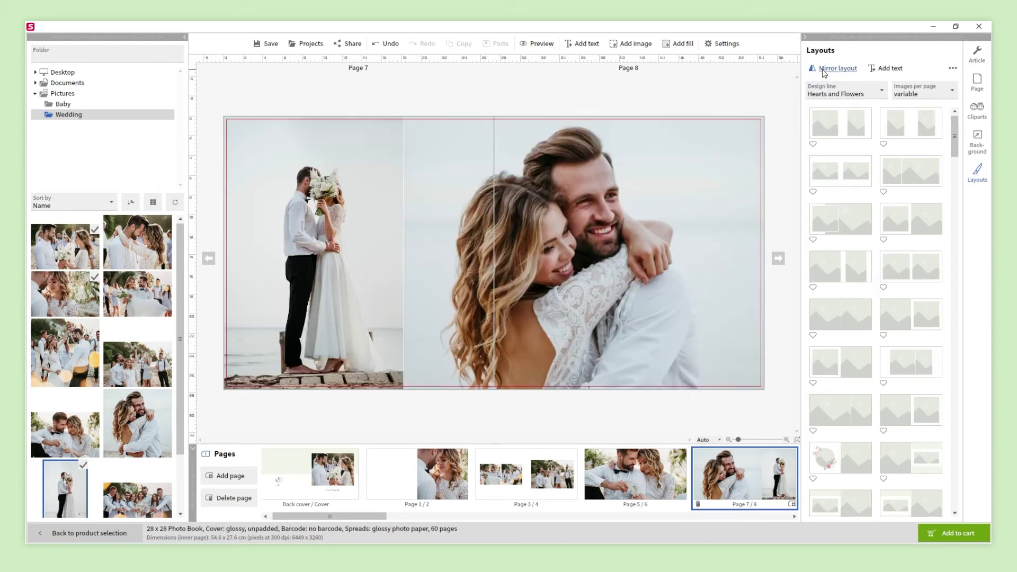
left_click(824, 73)
Step: Flip the page 8 photo of the couple by the water horizontally, enlarge it and shift it within its frame
left_click(698, 235)
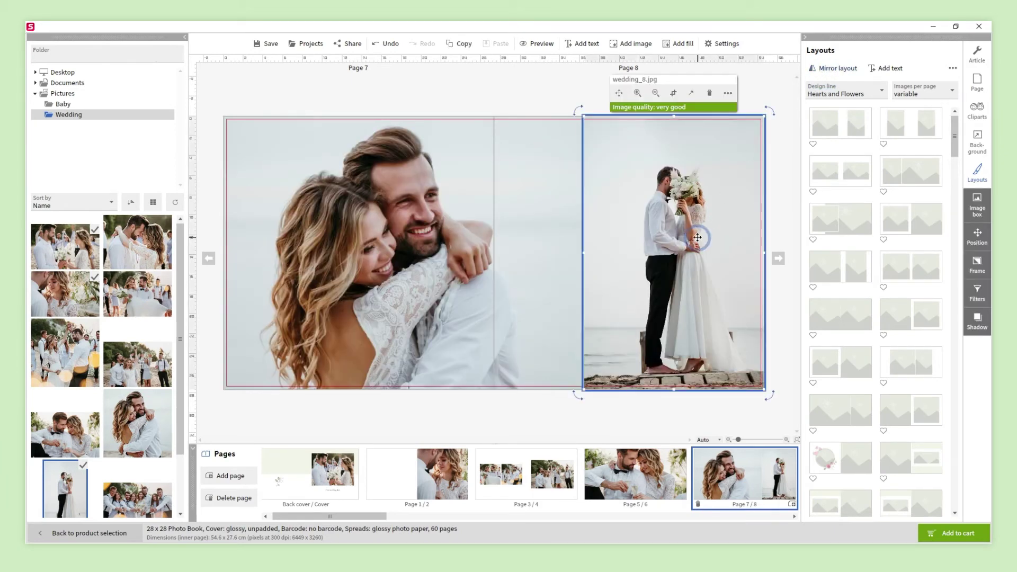
left_click(727, 93)
left_click(737, 110)
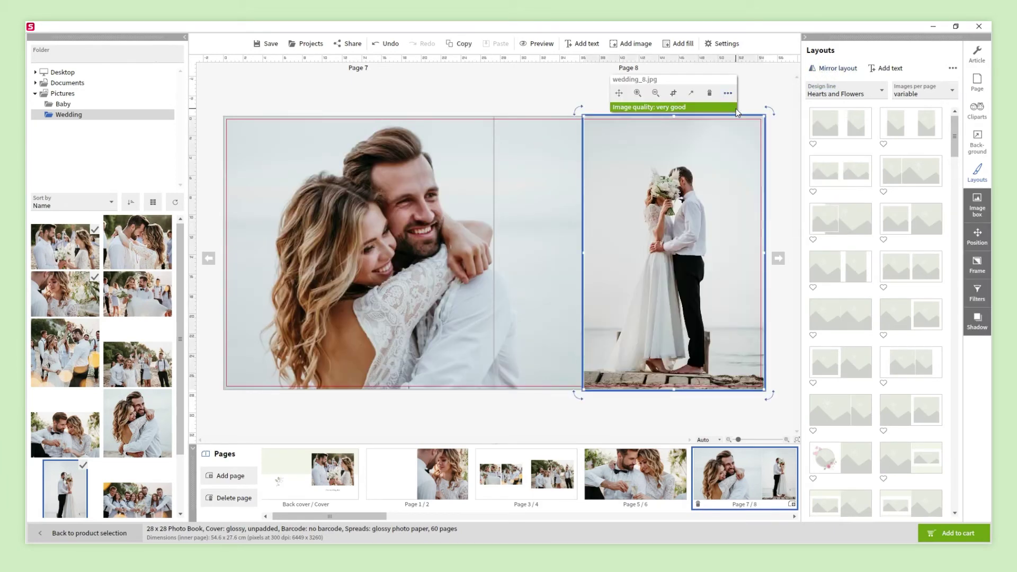
left_click(638, 92)
left_click_drag(688, 263, 690, 239)
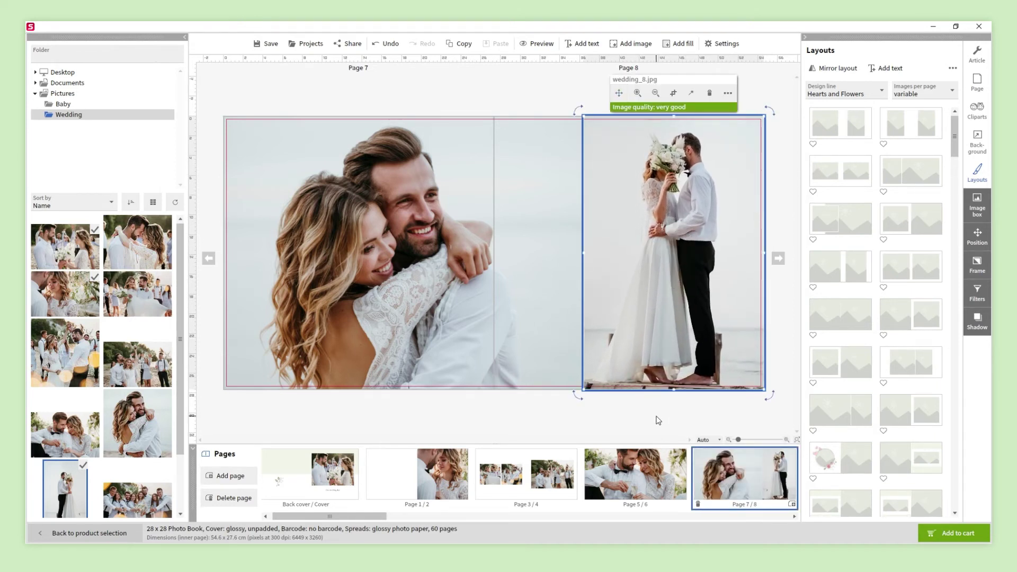
left_click(657, 420)
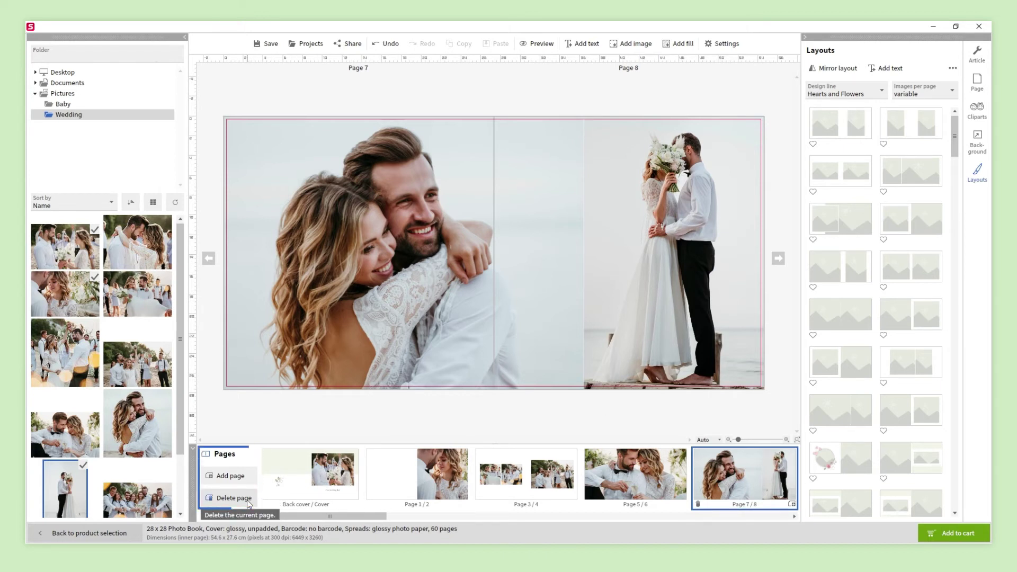
Step: Move the pages 7/8 spread ahead of pages 5/6 in the page order
mouse_move(772, 467)
left_mouse_down()
mouse_move(729, 478)
mouse_move(586, 475)
left_mouse_up()
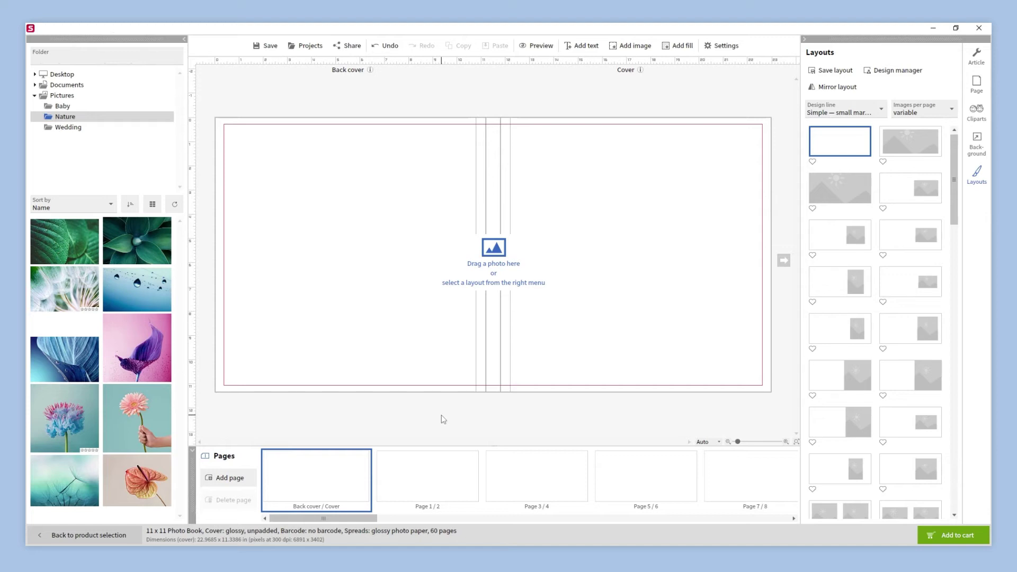
Step: Place the green leaf photo on the blank back cover and enlarge it to full height, extending over the spine onto the front cover
left_click_drag(58, 267, 336, 200)
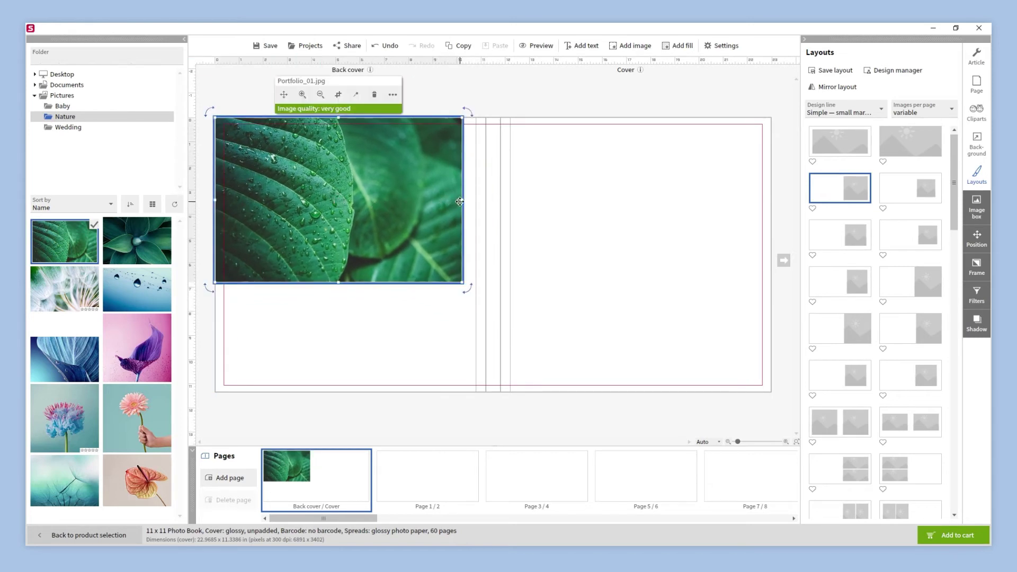
left_click_drag(470, 201, 567, 202)
left_click_drag(391, 282, 392, 395)
left_click(408, 421)
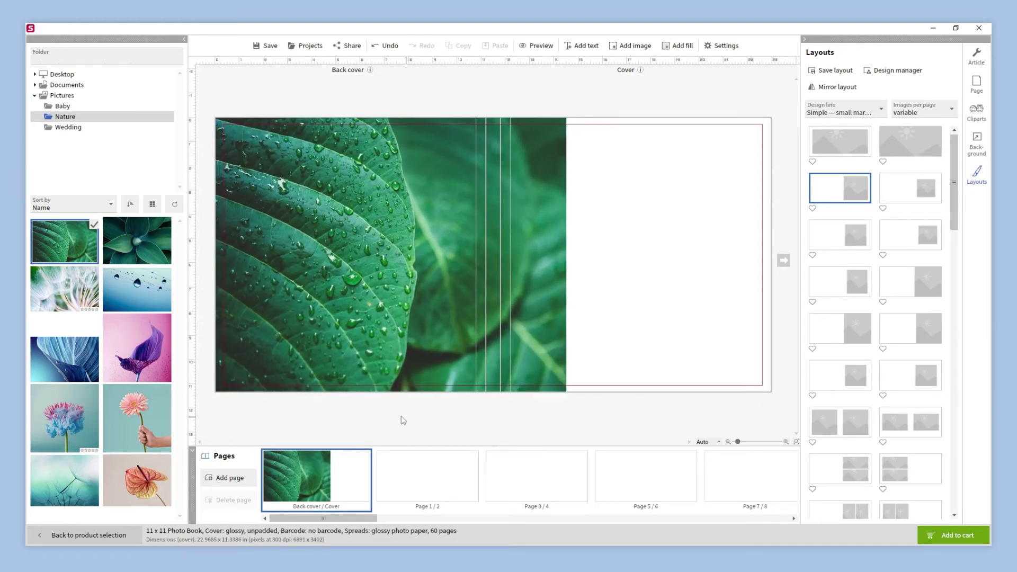
Step: Place the succulent photo on the front cover and show a 1 in page grid
left_click_drag(142, 229, 637, 251)
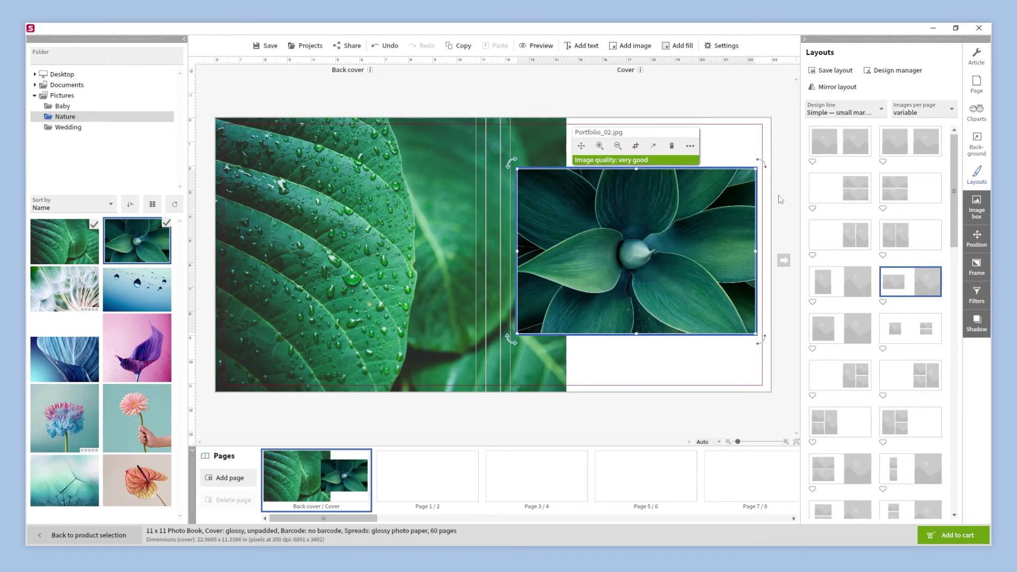
left_click(976, 83)
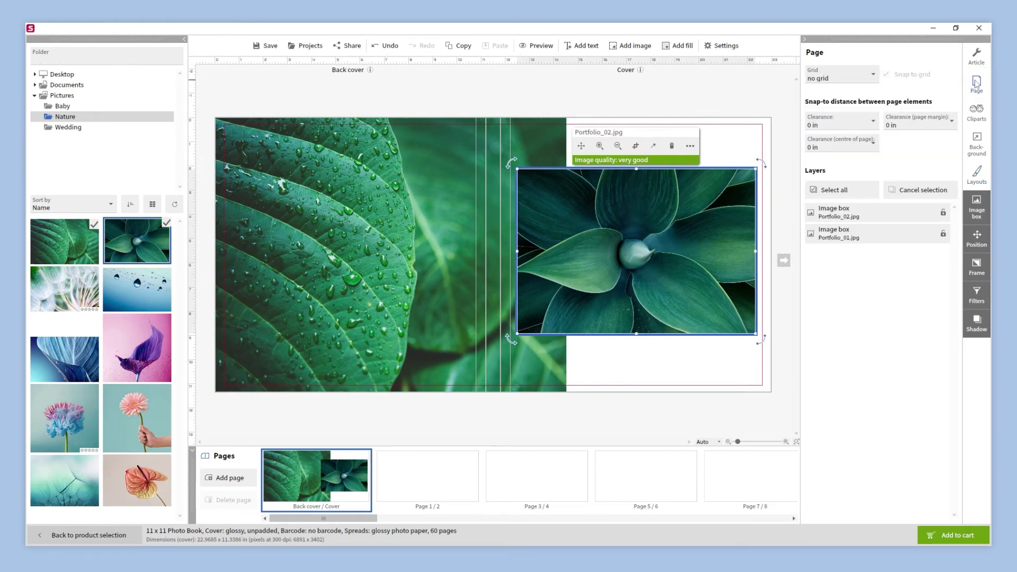
left_click(848, 77)
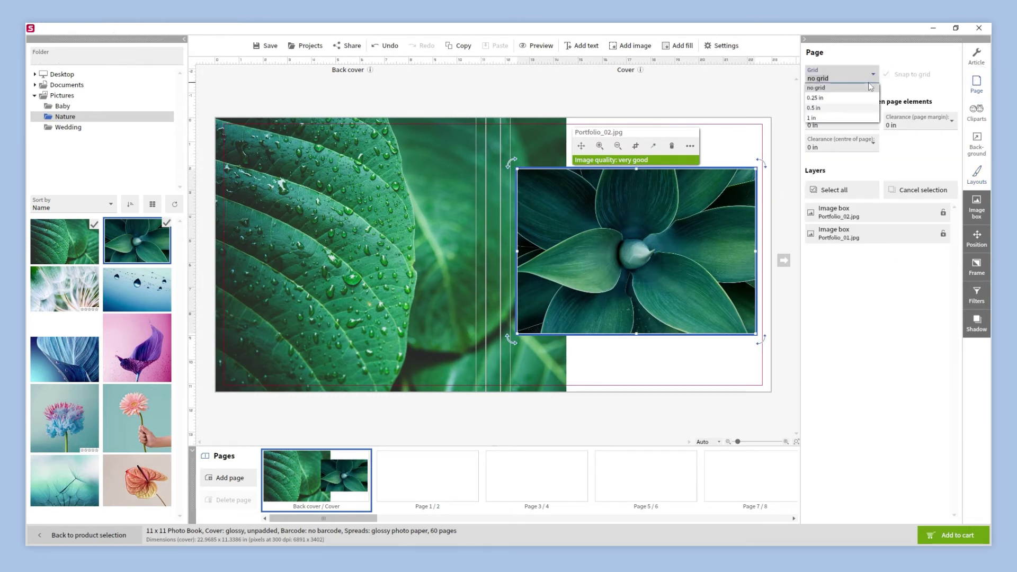
left_click(855, 121)
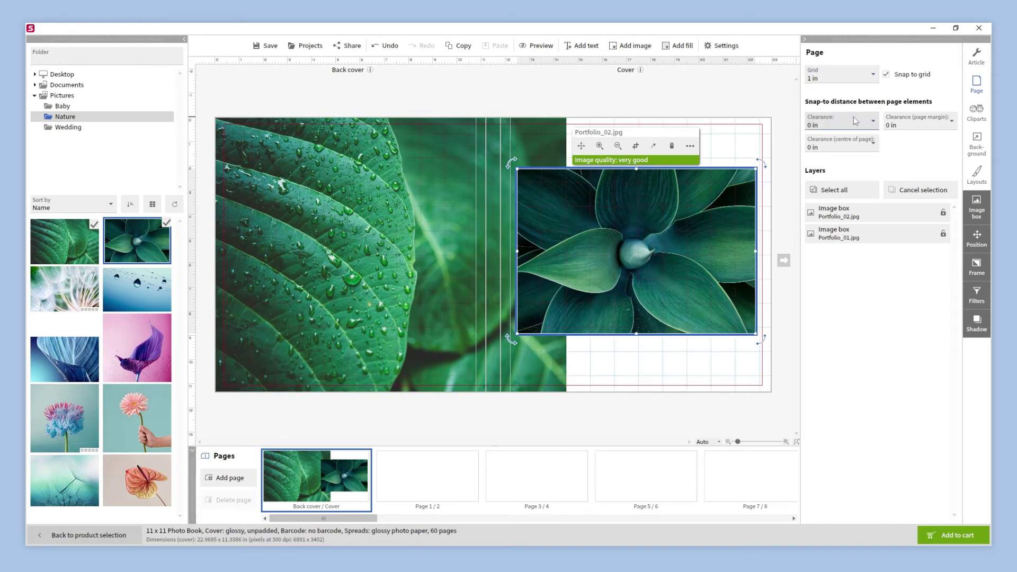
Step: Shrink the succulent photo and move it onto the grid lines overlapping the leaf photo's edge, and set the grid to no grid
left_click_drag(759, 329, 740, 319)
left_click_drag(519, 319, 540, 302)
left_click_drag(631, 274, 639, 255)
left_click(782, 193)
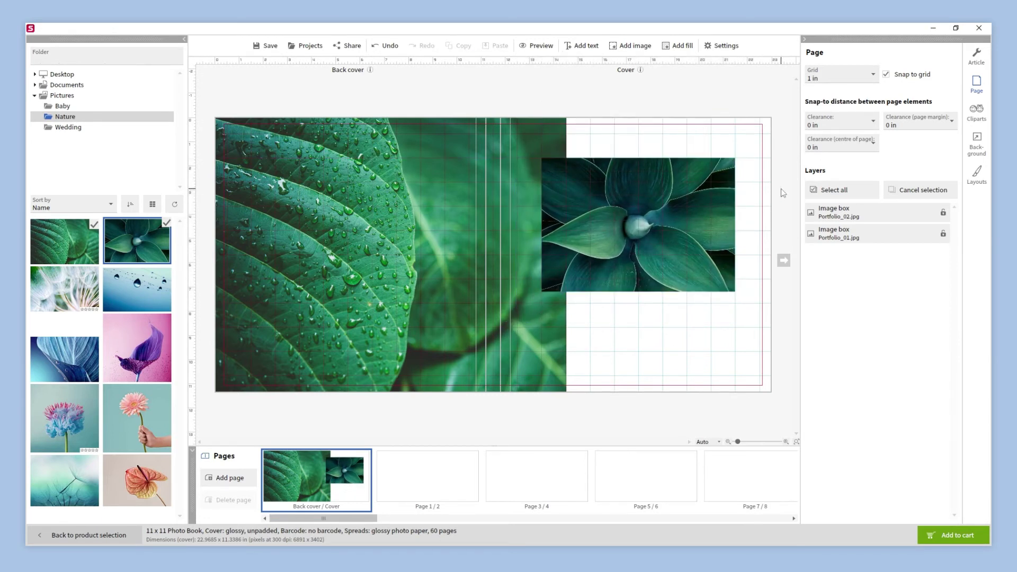
left_click(864, 77)
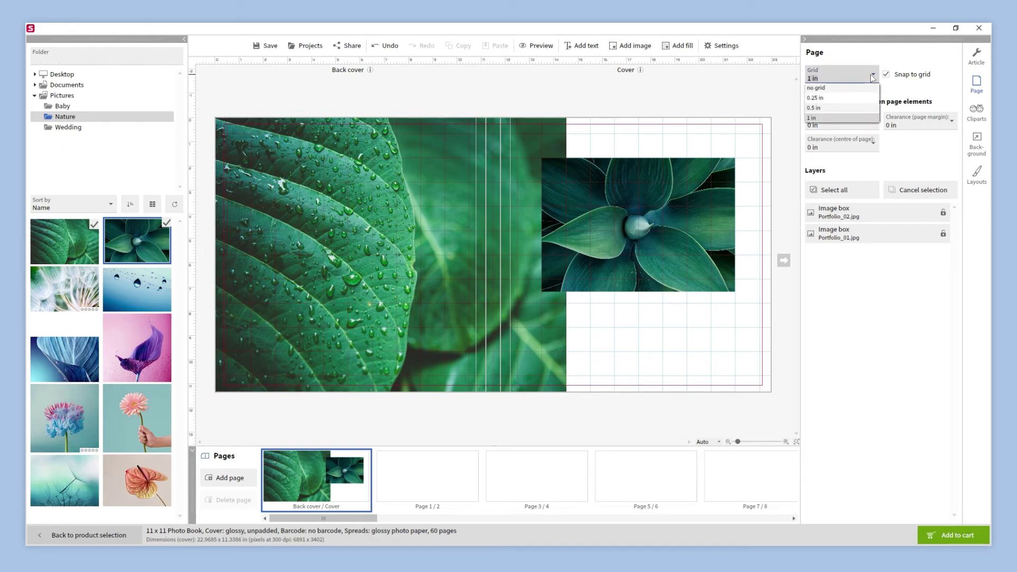
left_click(861, 92)
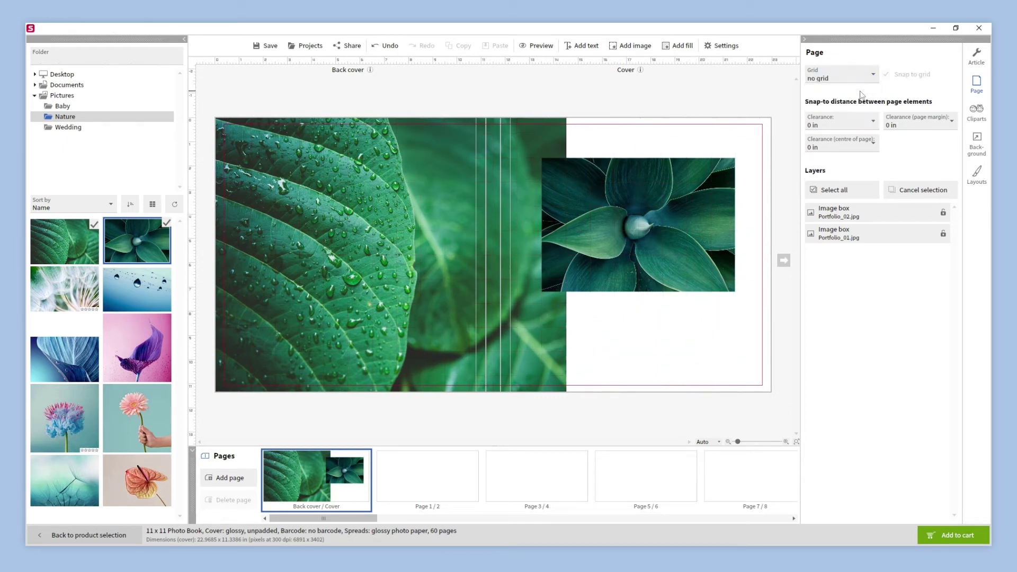
Step: Add a plain rectangular white frame 0.1 in thick to the succulent photo on the cover
left_click(694, 211)
left_click(974, 268)
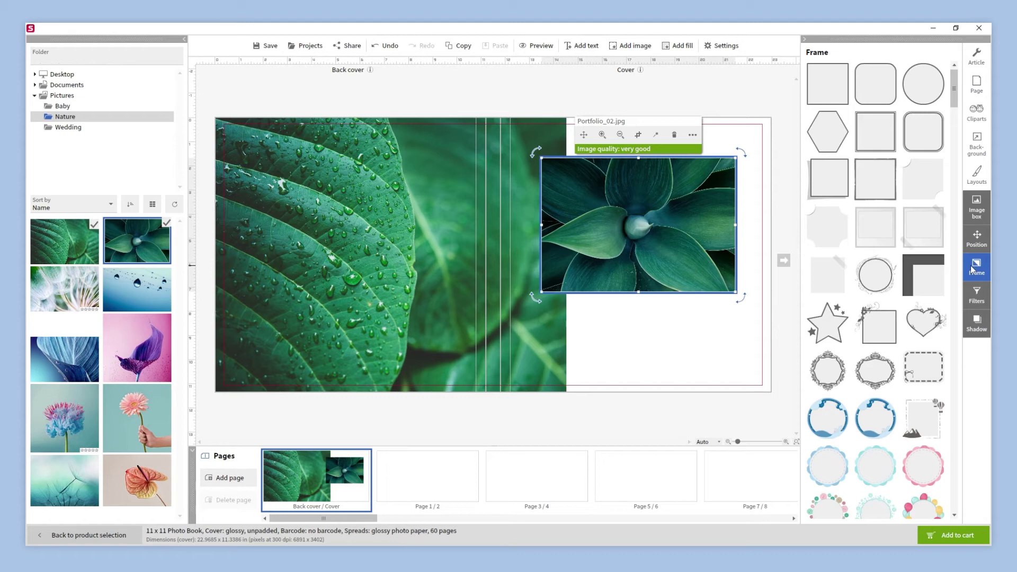
left_click(827, 84)
left_click(899, 96)
left_click(854, 119)
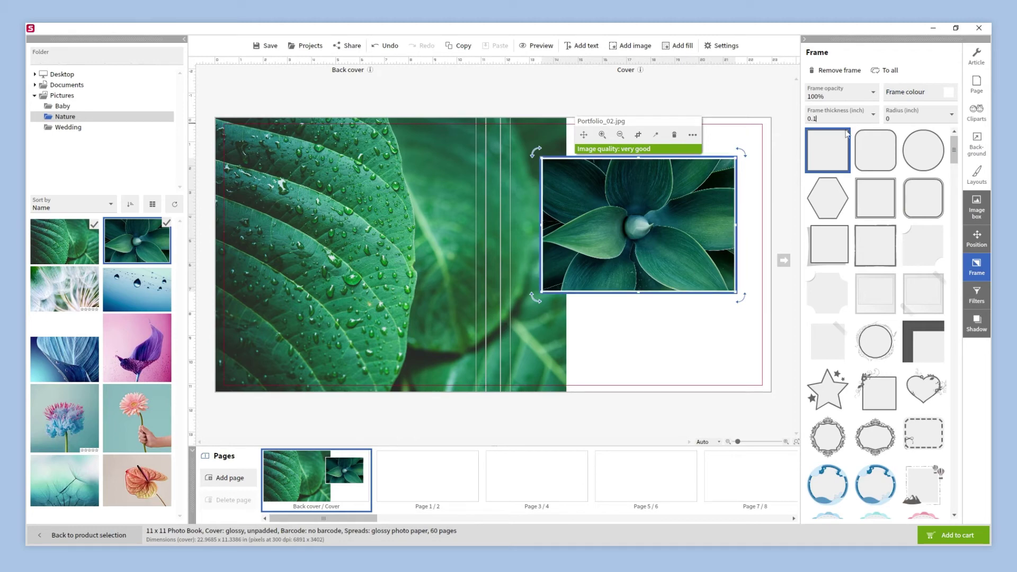
left_click(790, 197)
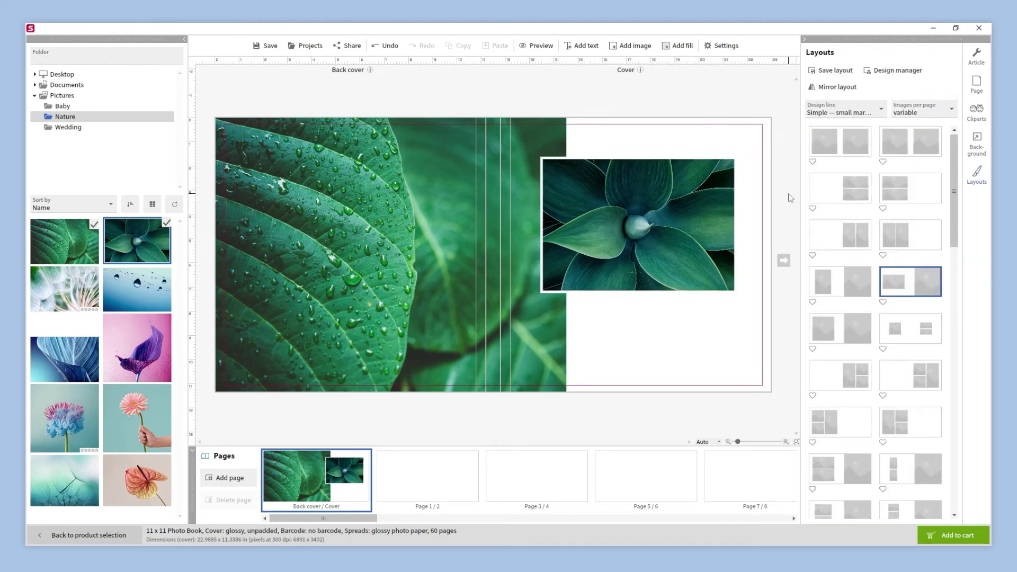
Step: Add the title text "Nature" on the front cover, placed below the succulent photo and aligned towards its right edge
left_click(583, 45)
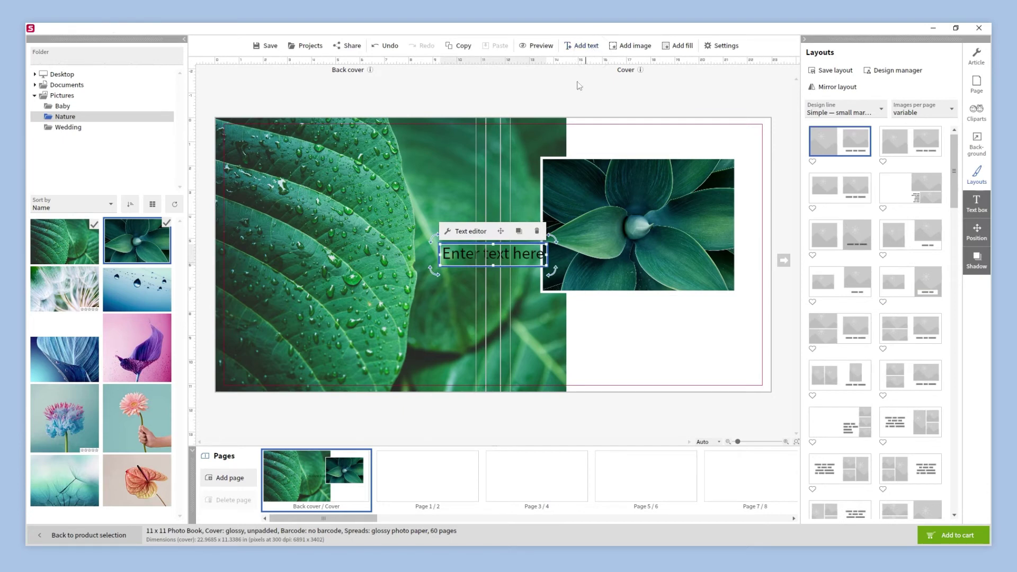
left_click_drag(525, 253, 715, 310)
left_click(715, 310)
type("Nature")
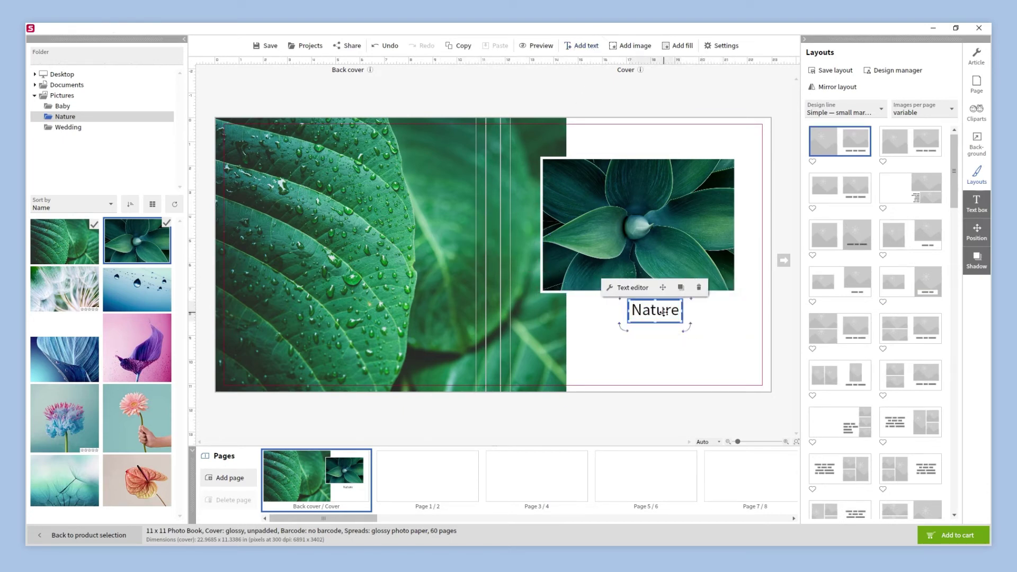
left_click_drag(662, 311, 715, 309)
Step: Set the "Nature" title's font to Source Sans Pro Light and go to pages 1/2
left_click(975, 209)
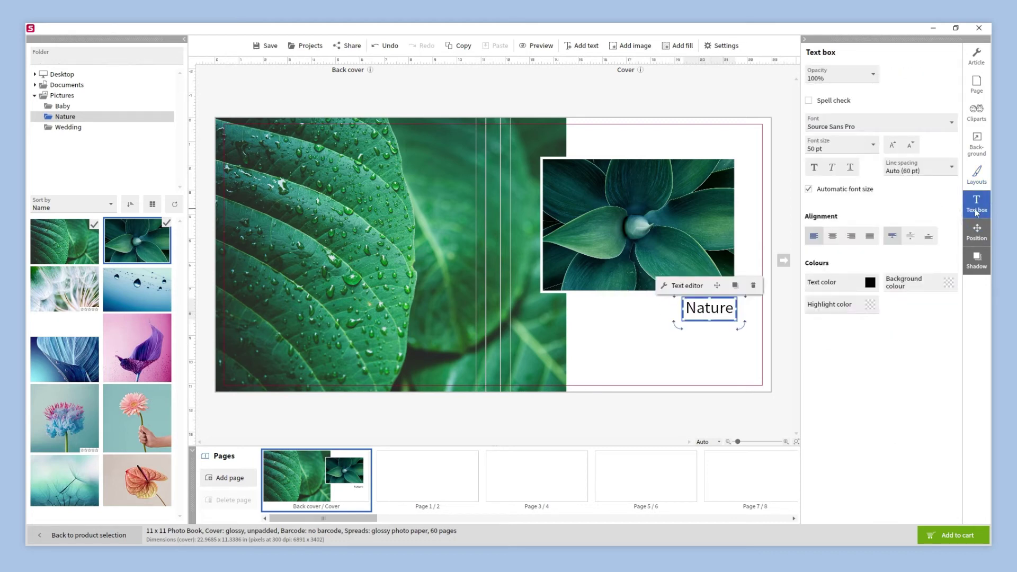
left_click(951, 124)
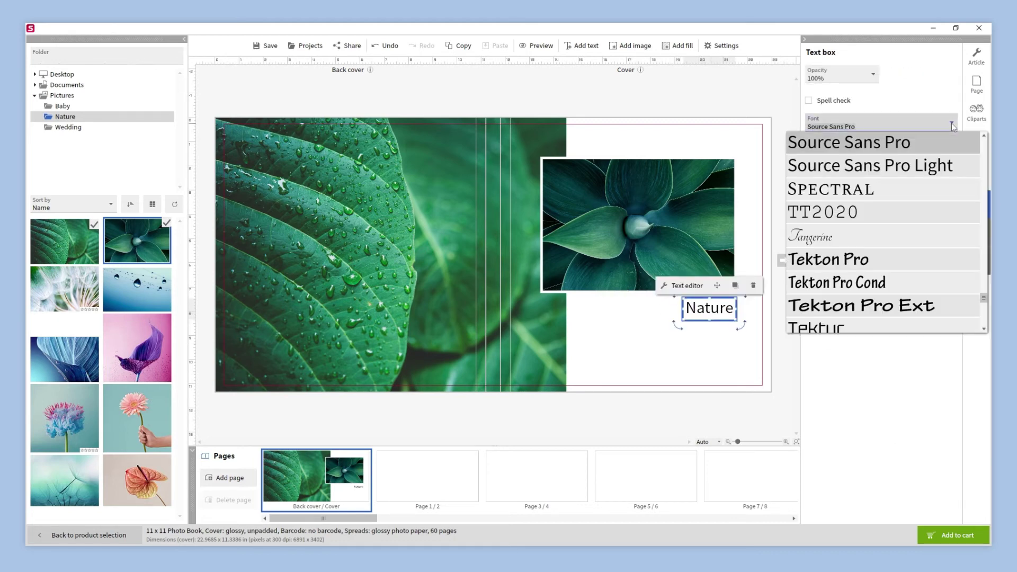
left_click(945, 166)
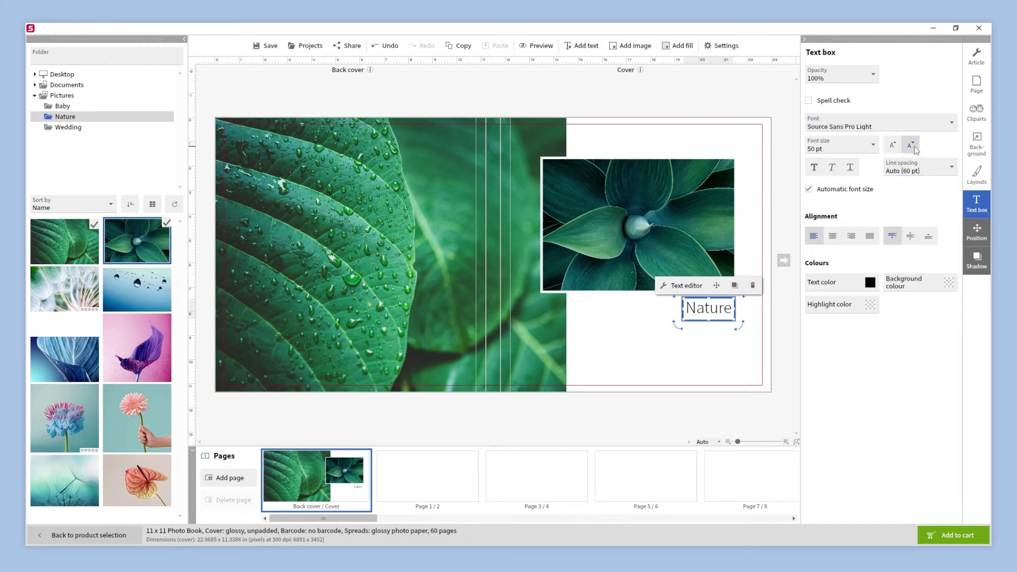
left_click(781, 325)
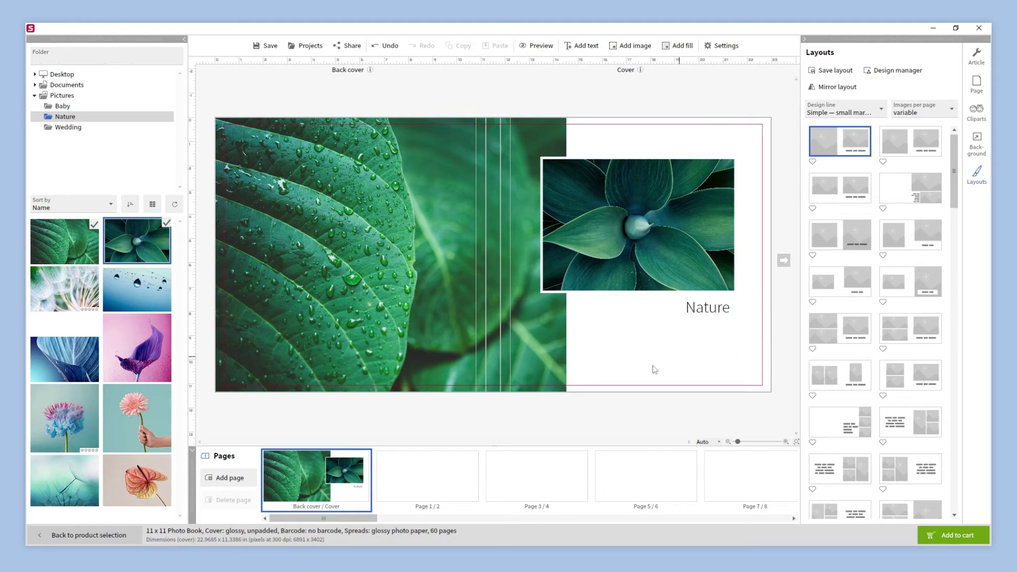
left_click(449, 475)
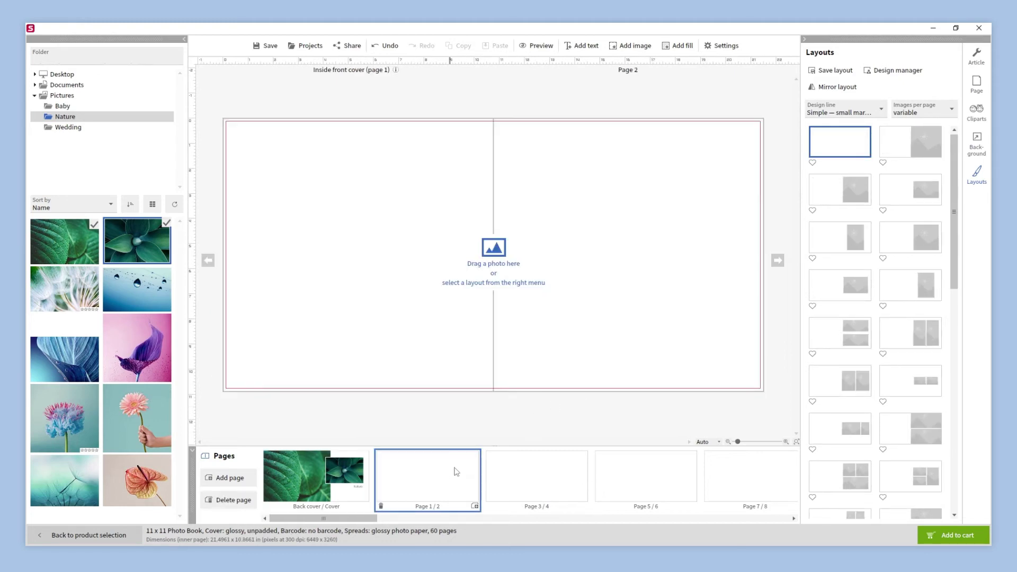
Step: Try a light teal colour, a light blue gradient and a pale grey texture as the pages 1/2 background, and remove the background
left_click(974, 139)
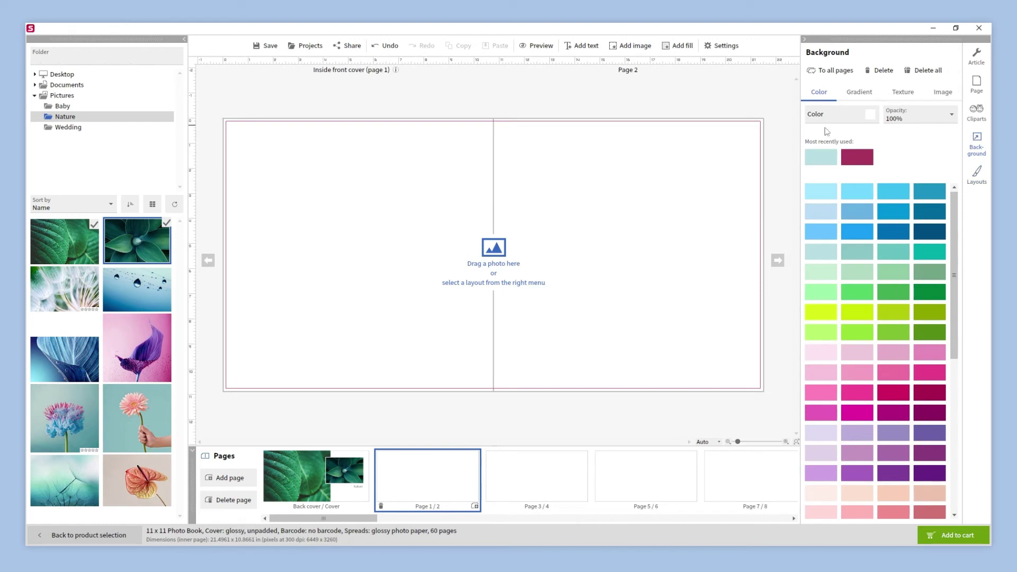
left_click(814, 156)
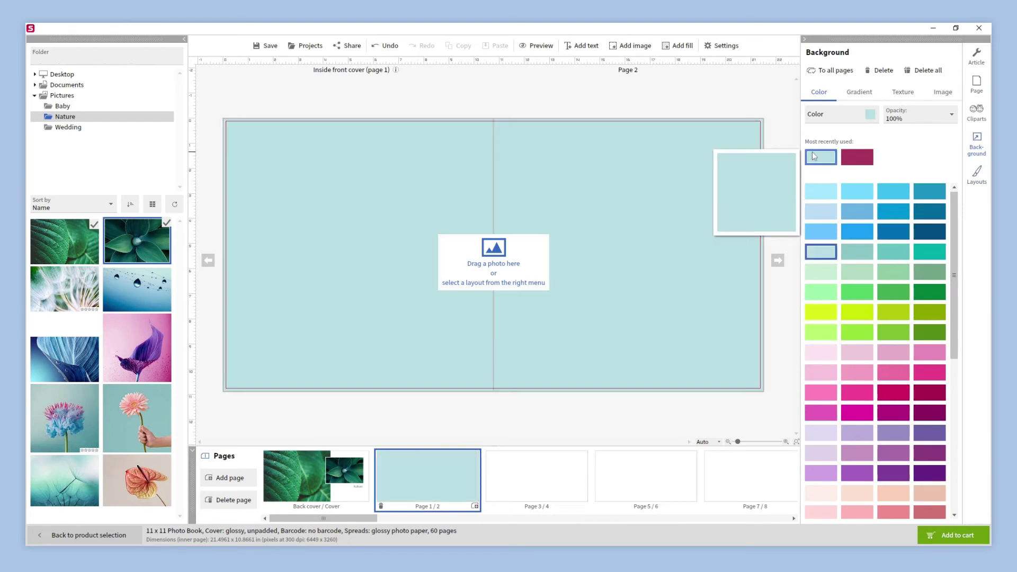
left_click(858, 93)
left_click(827, 181)
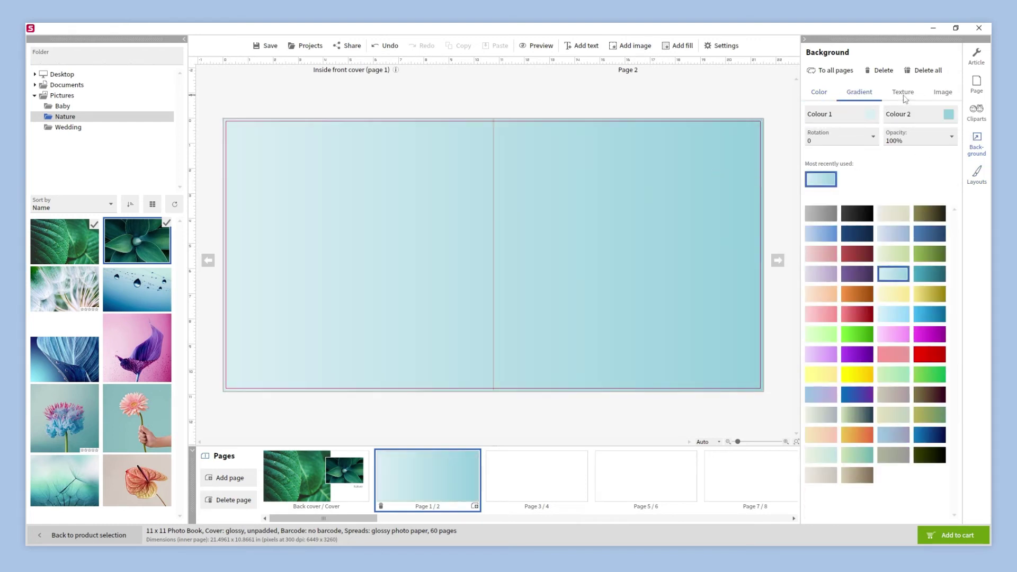
left_click(903, 92)
left_click(830, 225)
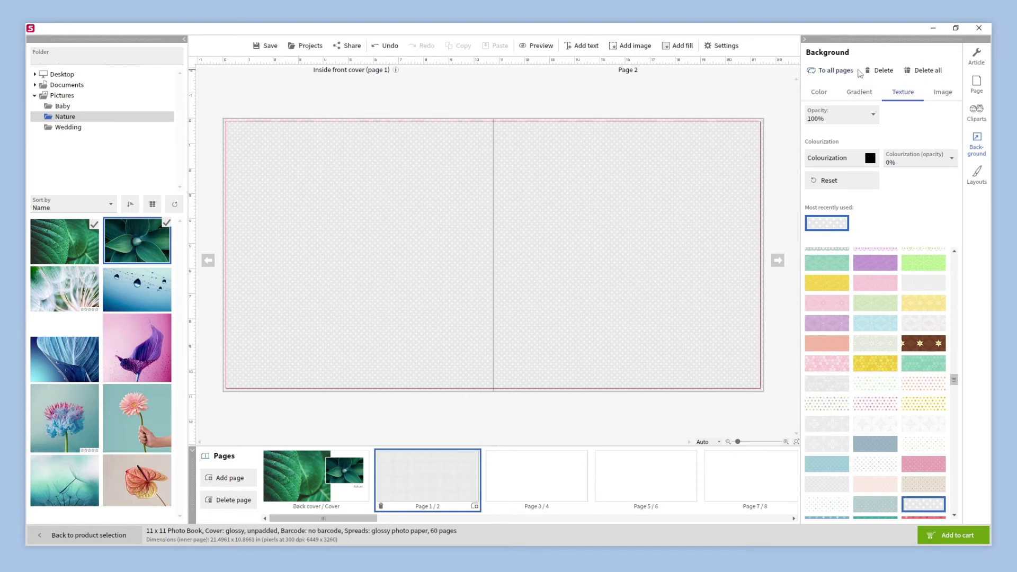
left_click(883, 71)
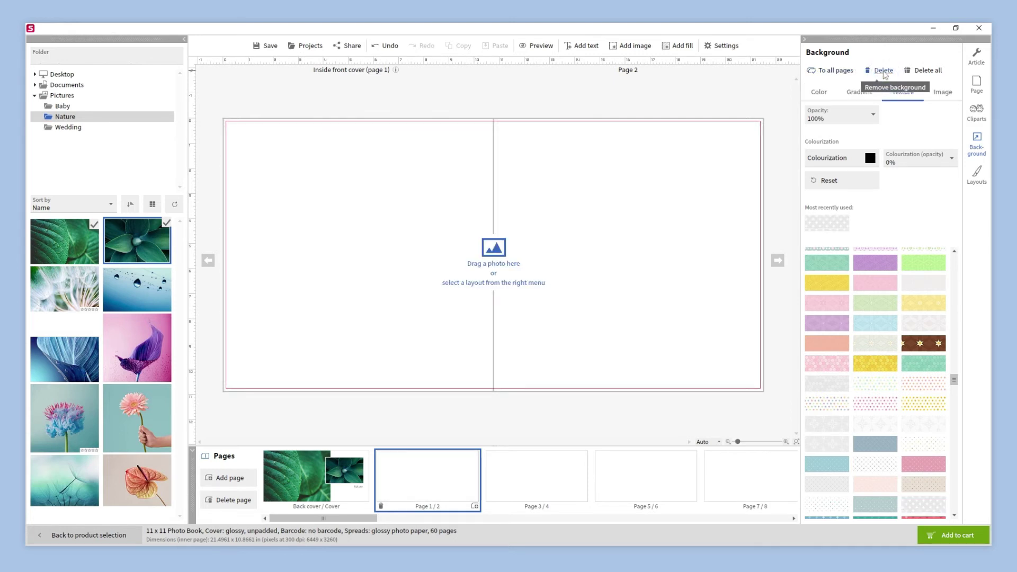
Step: Apply the layout with one full-page photo on page 2 and fill it with the dandelion photo
left_click(977, 175)
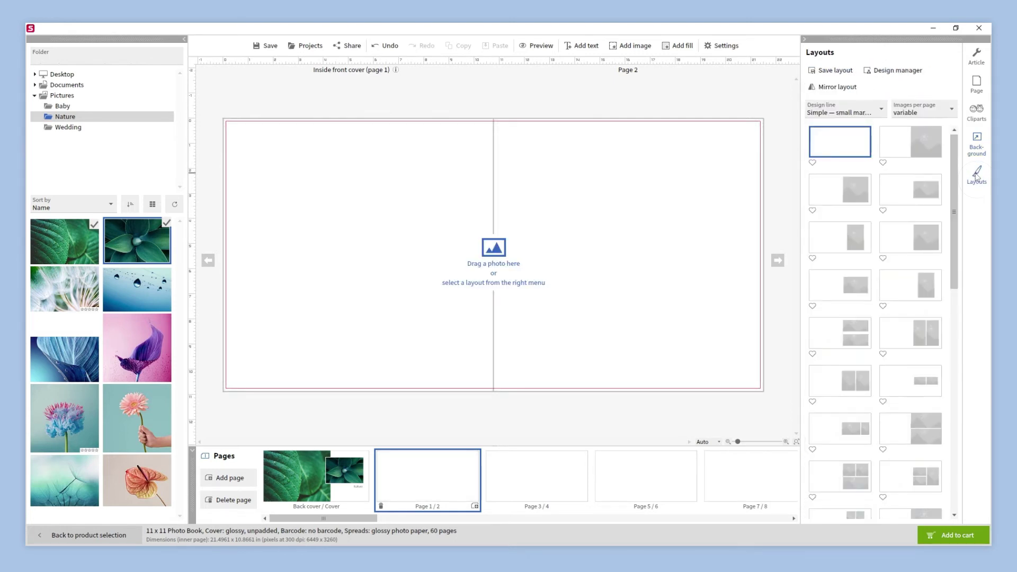
left_click(935, 152)
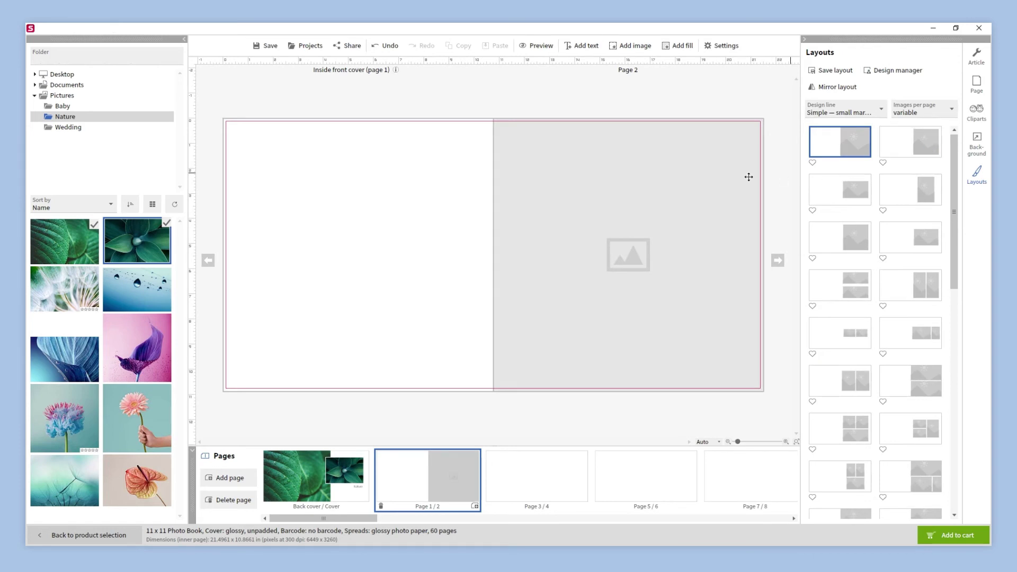
left_click_drag(86, 287, 613, 261)
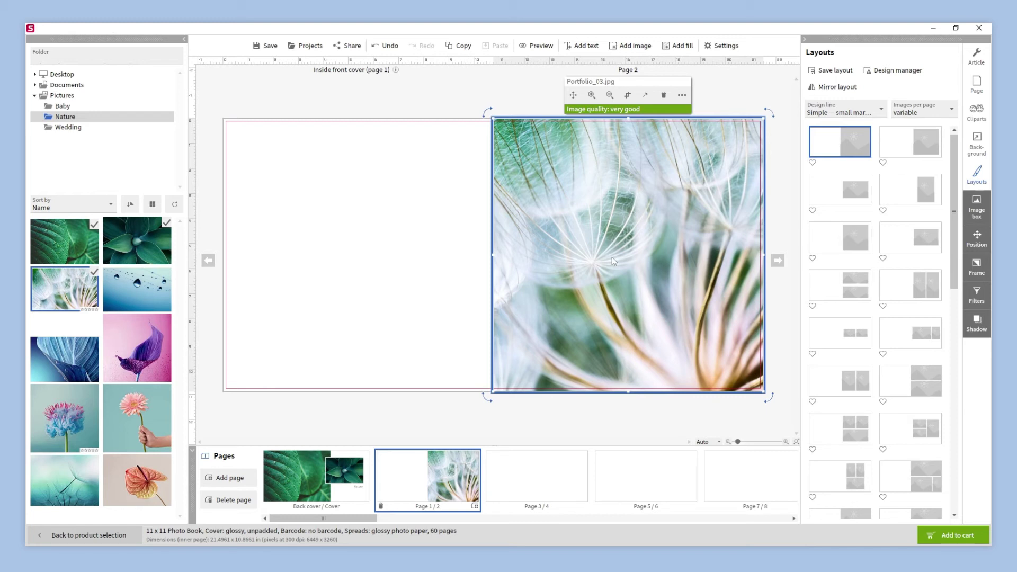
Step: Set the saturation of the dandelion photo on page 2 to 13 and go to pages 3/4
left_click(983, 301)
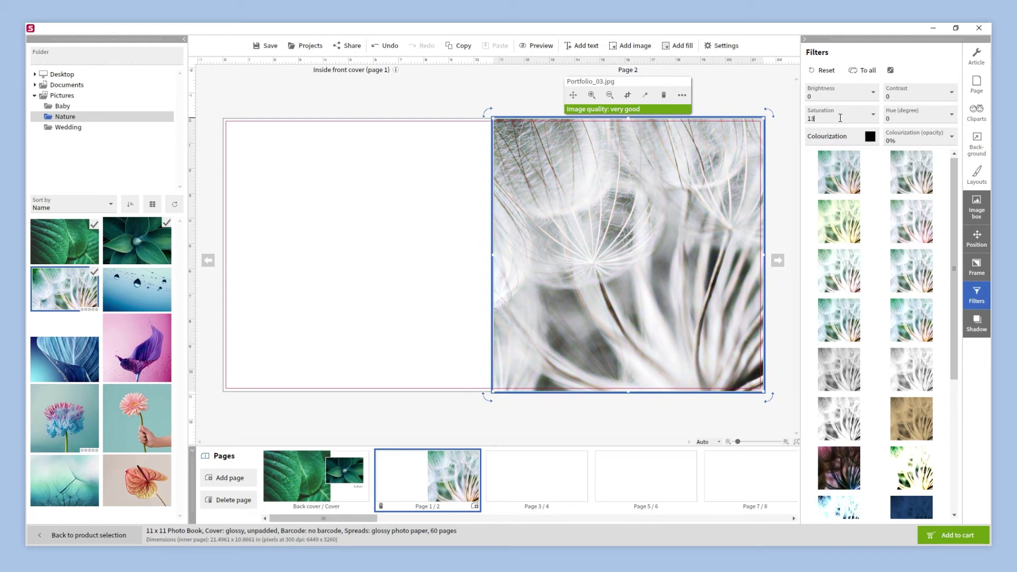
left_click(788, 182)
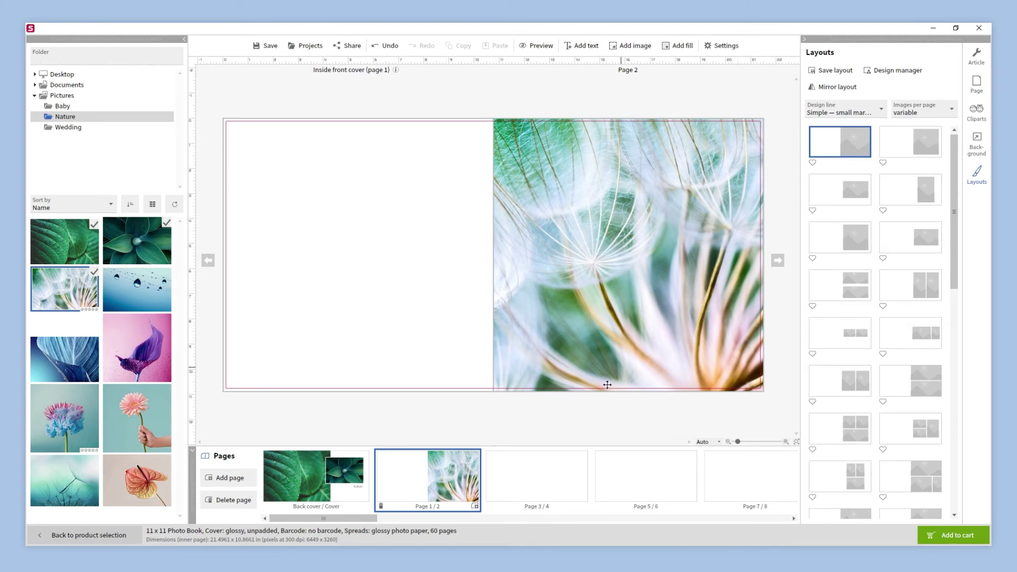
left_click(566, 468)
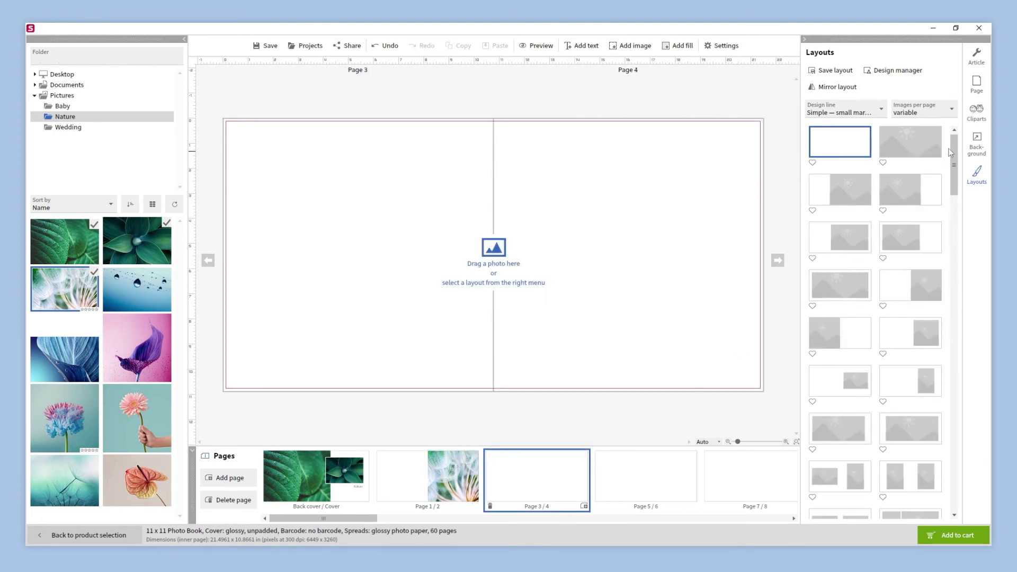
Step: Apply the layout of two stacked photos beside one large photo to pages 3/4 and fill it with the water-drop, blue leaf and purple flower photos
scroll(957, 150, "down", 1)
left_click_drag(958, 150, 958, 225)
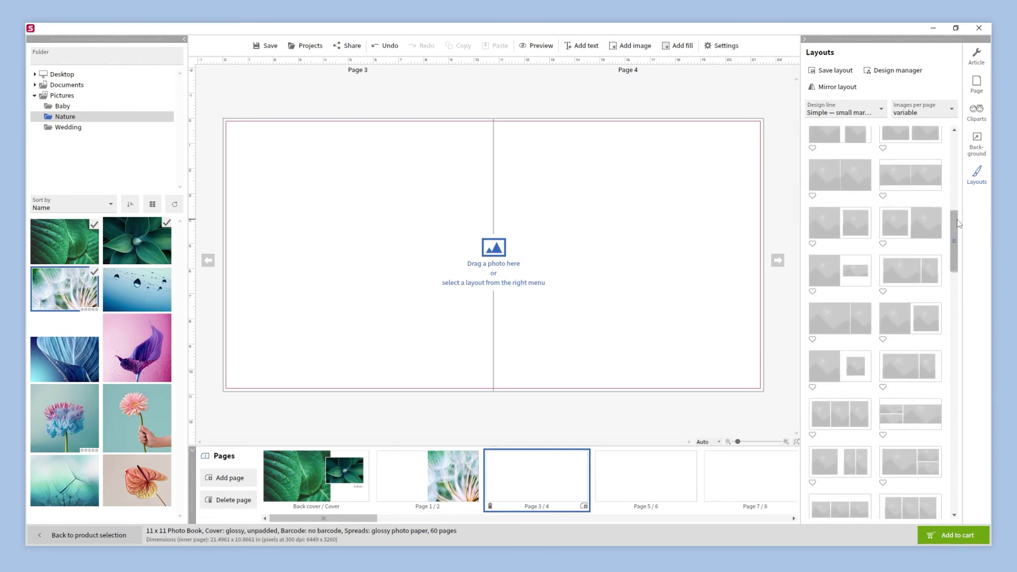
left_click(914, 412)
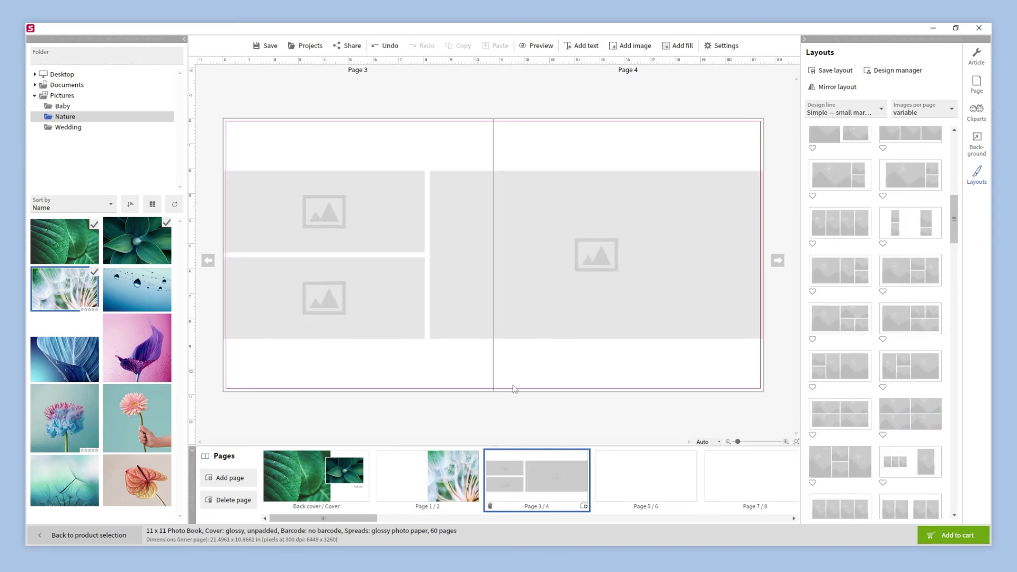
left_click_drag(153, 312, 307, 210)
left_click_drag(64, 359, 335, 310)
left_click_drag(137, 347, 550, 255)
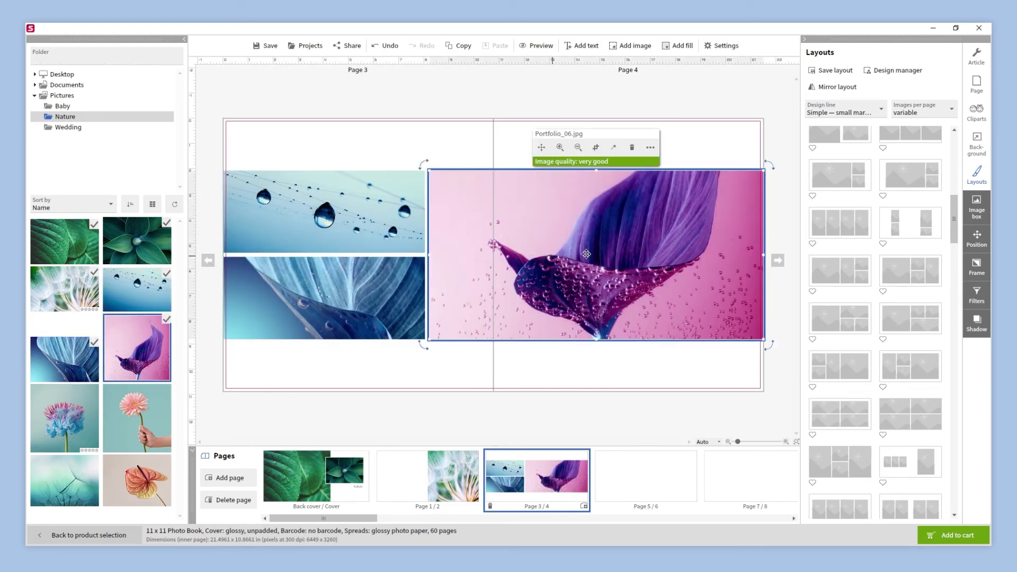
Step: Set the purple flower photo's width and height to 6.7 inches and zoom out its image detail twice
left_click(975, 237)
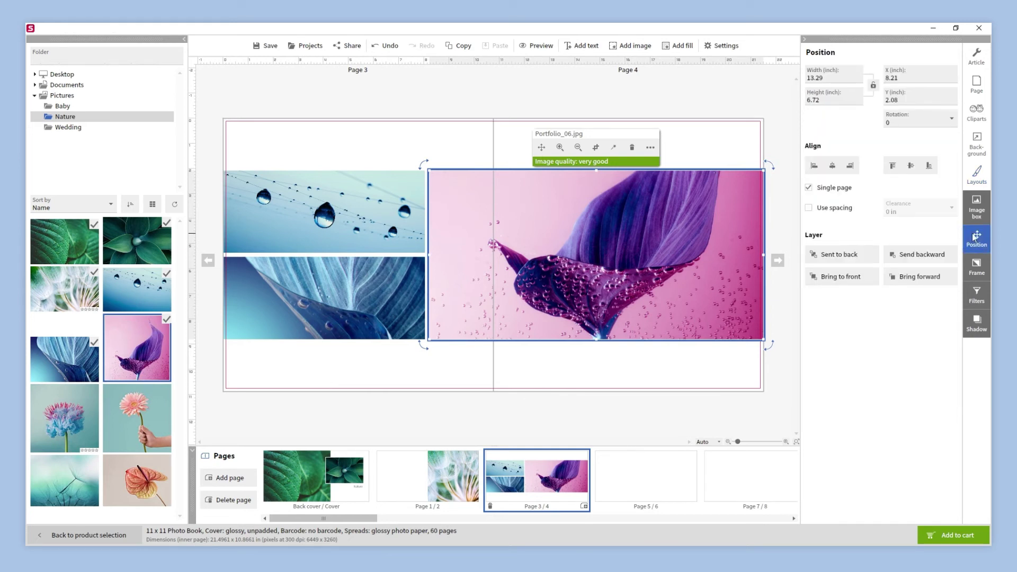
double_click(837, 78)
type("6.7")
left_click(835, 99)
key("BackSpace")
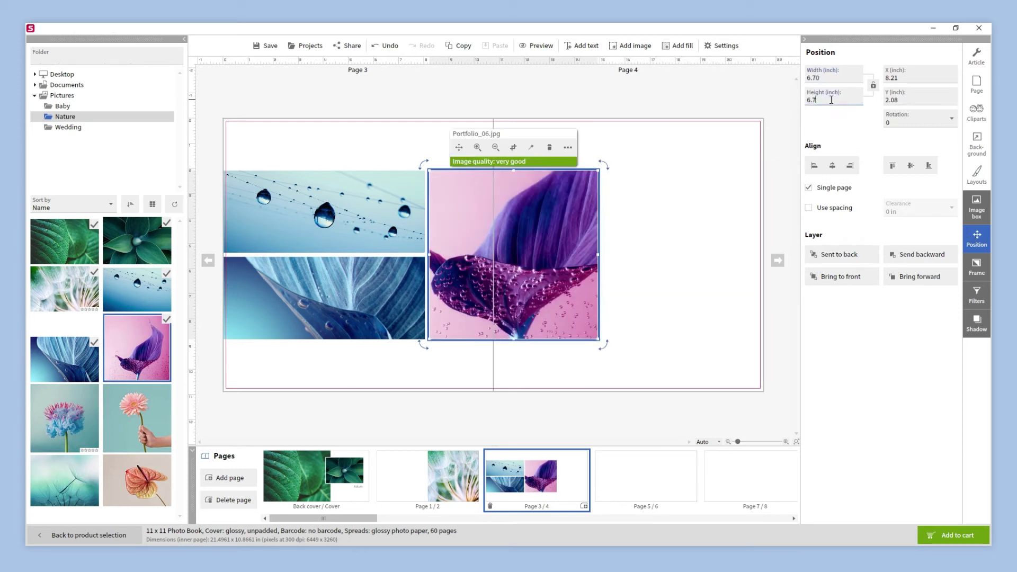
left_click(495, 148)
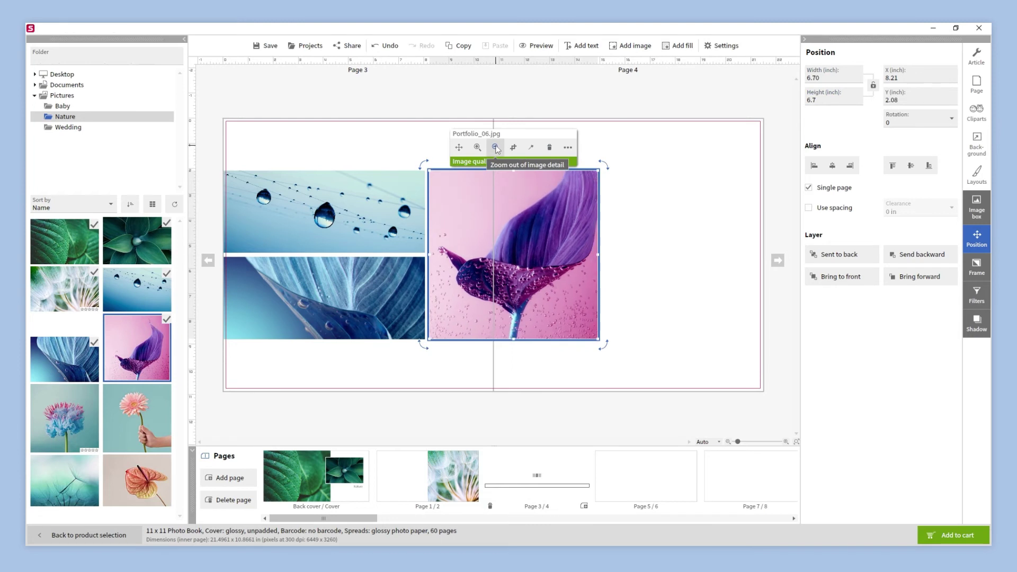
left_click(496, 148)
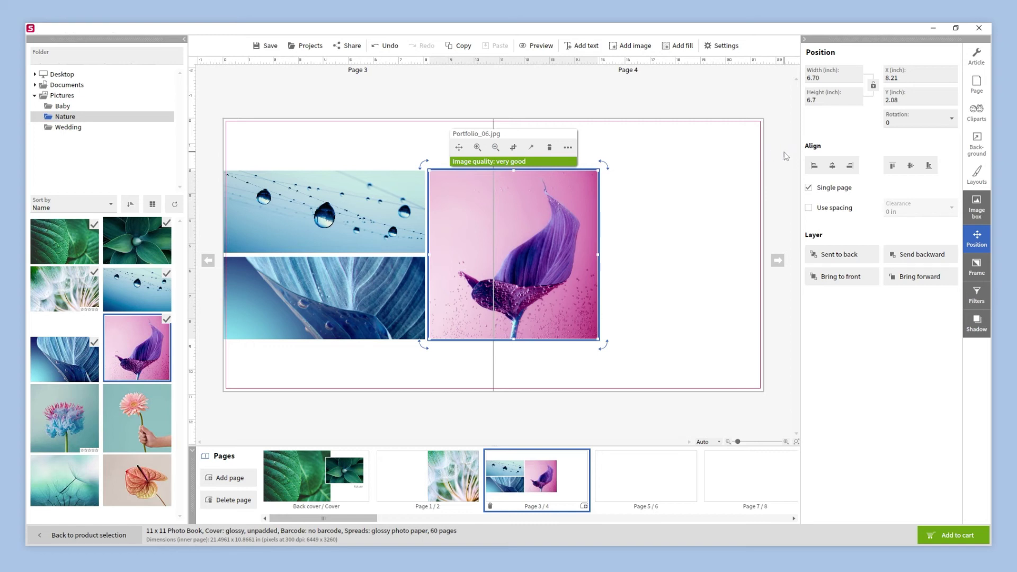
Step: Centre the purple flower photo on page 4 in both directions, and centre the two stacked blue photos horizontally on page 3 as a group
left_click(832, 165)
left_click(908, 168)
left_click_drag(446, 149, 366, 315)
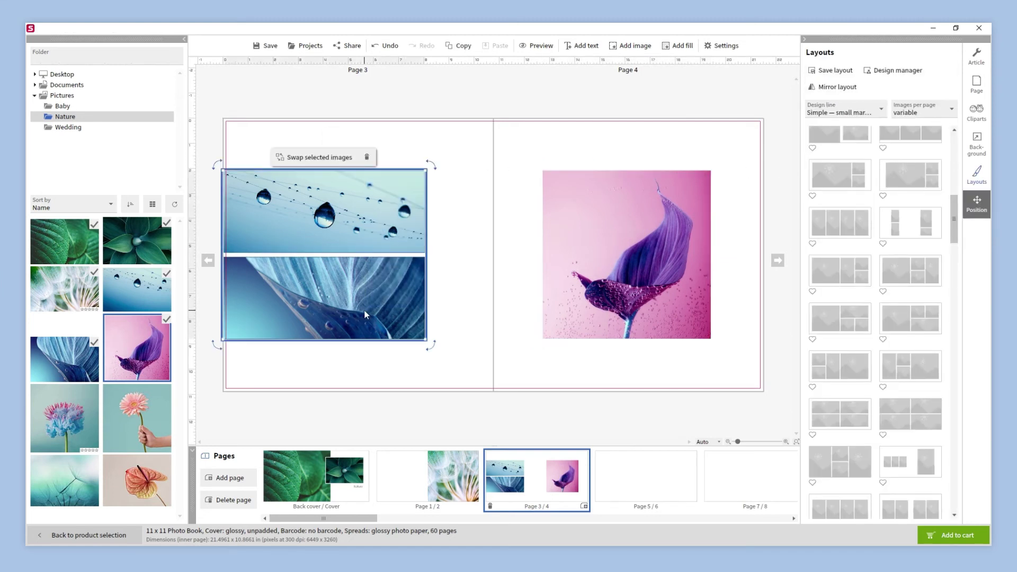
left_click(978, 204)
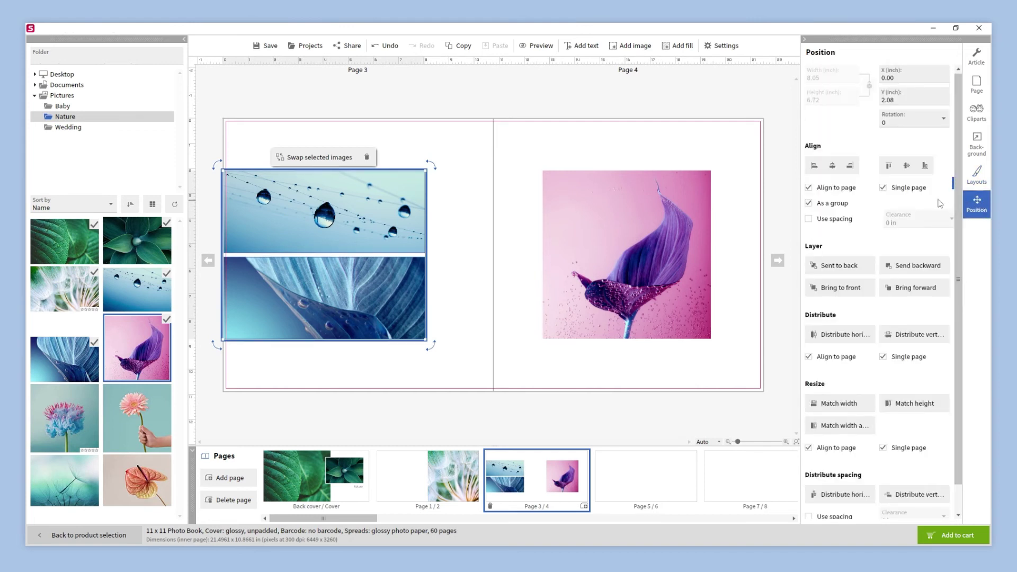
left_click(835, 168)
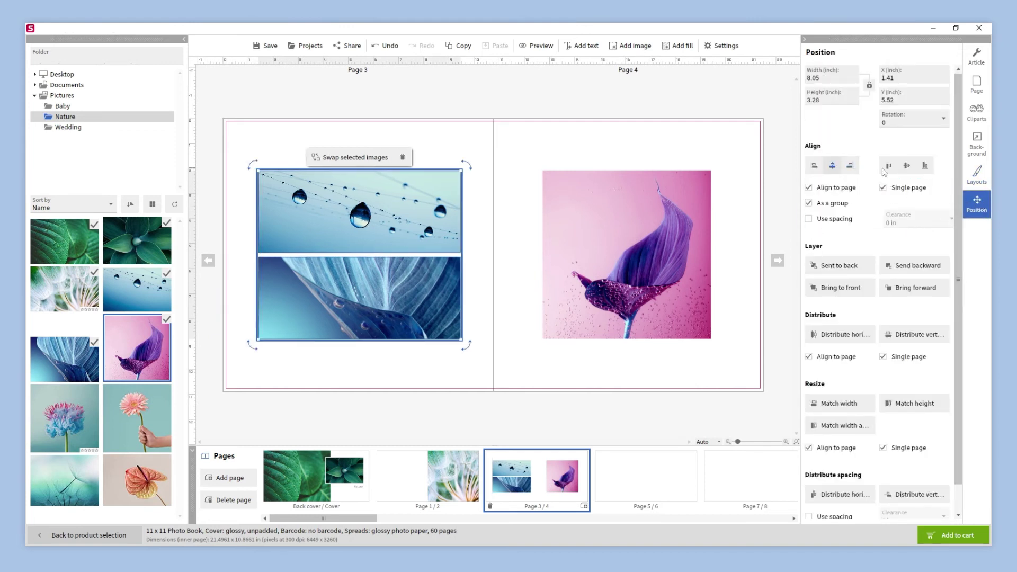
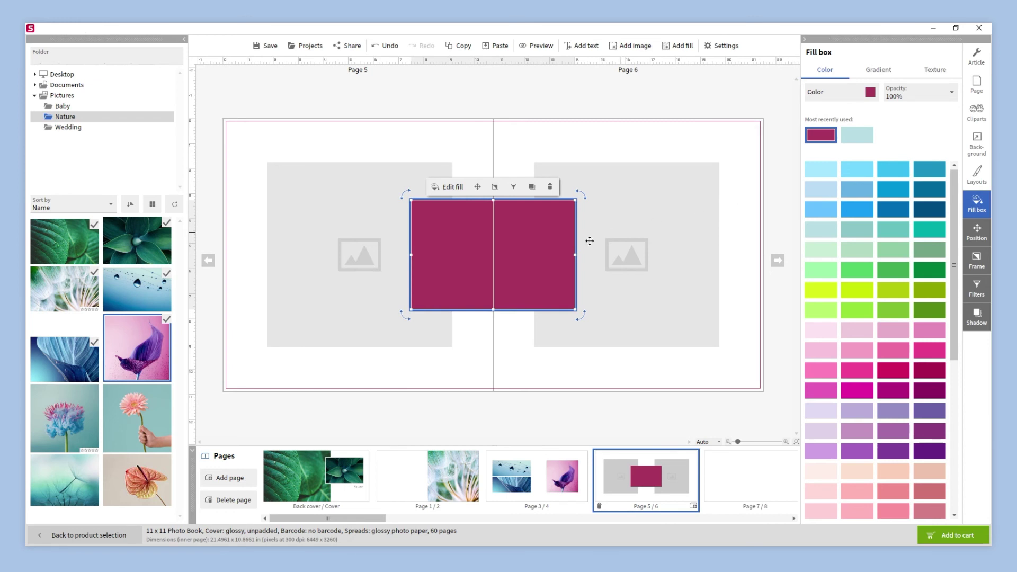
Step: Move and stretch the magenta fill box to cover all of page 5, and send it to the back
left_click_drag(523, 246, 493, 176)
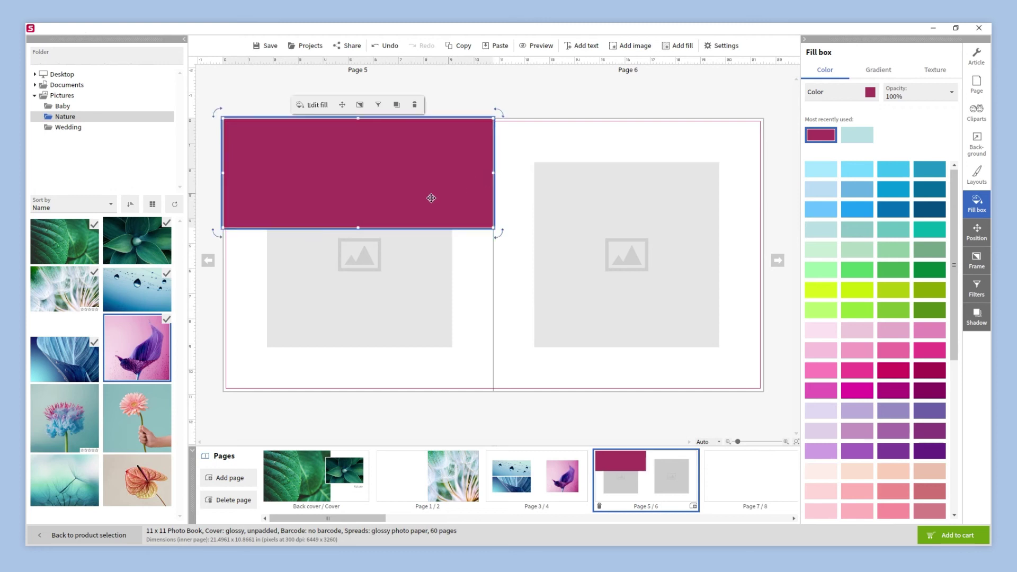
left_click_drag(359, 228, 363, 392)
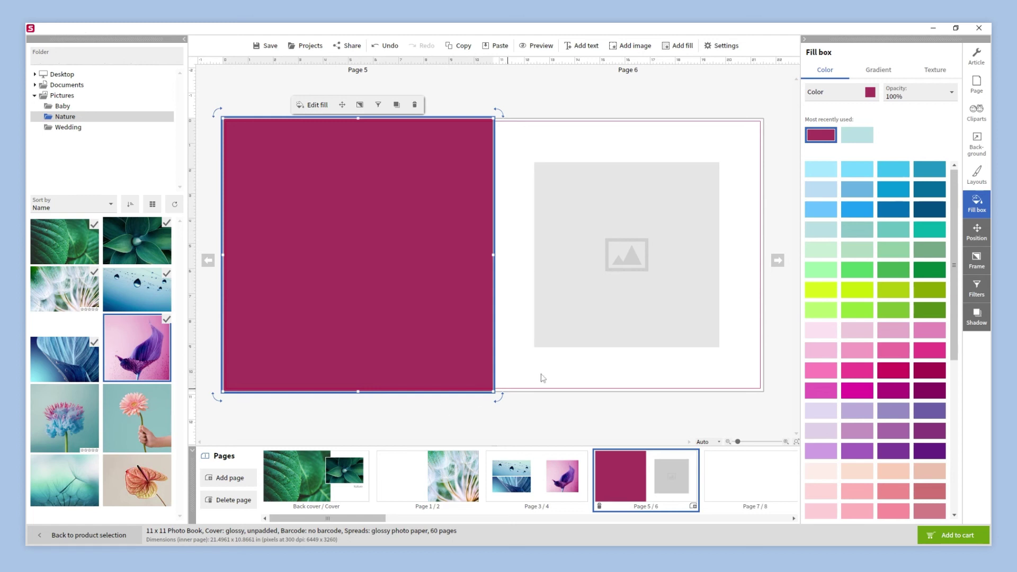
left_click(973, 233)
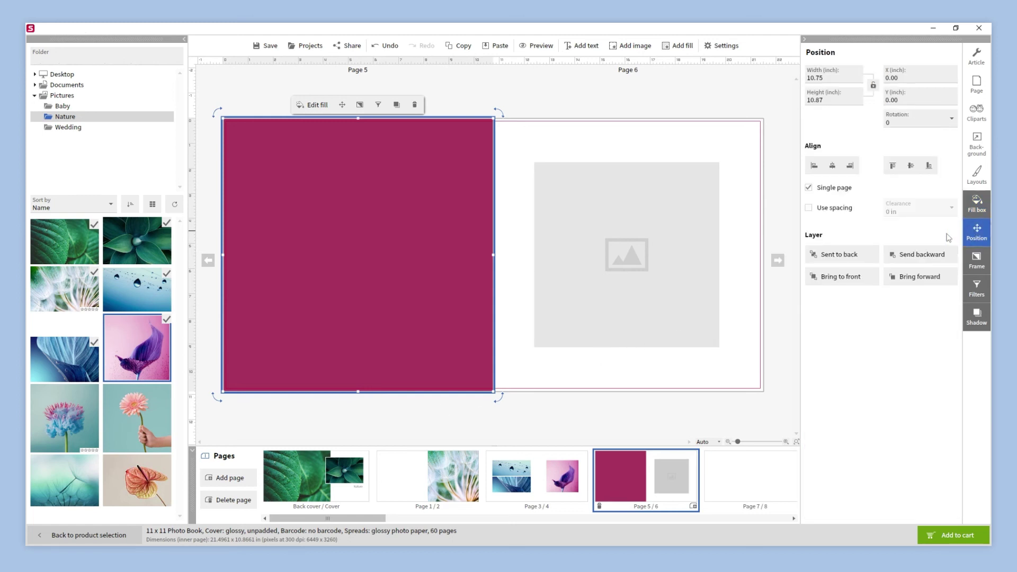
left_click(844, 256)
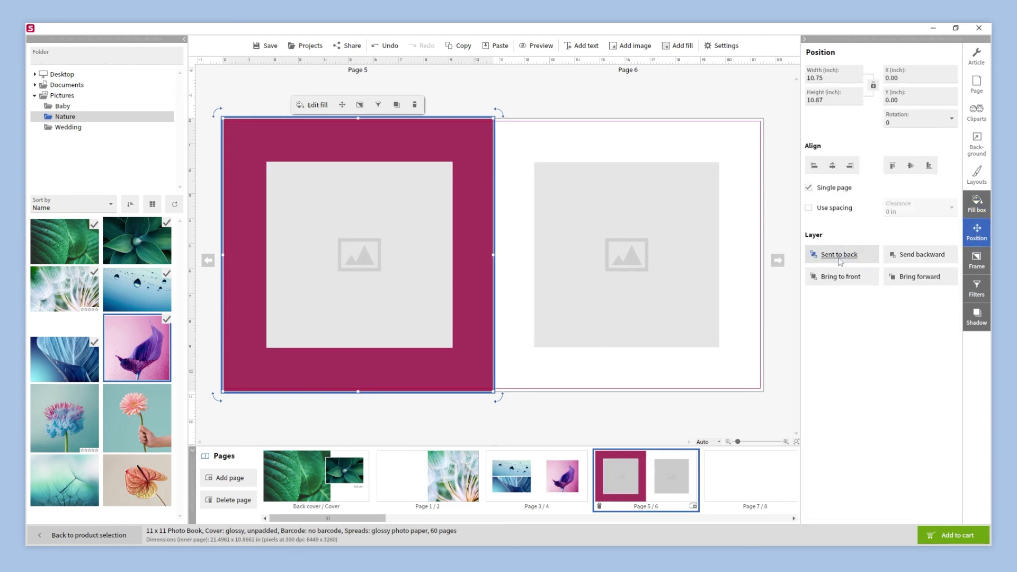
Step: Add the plain square frame to the photo placeholder on page 5
left_click(398, 277)
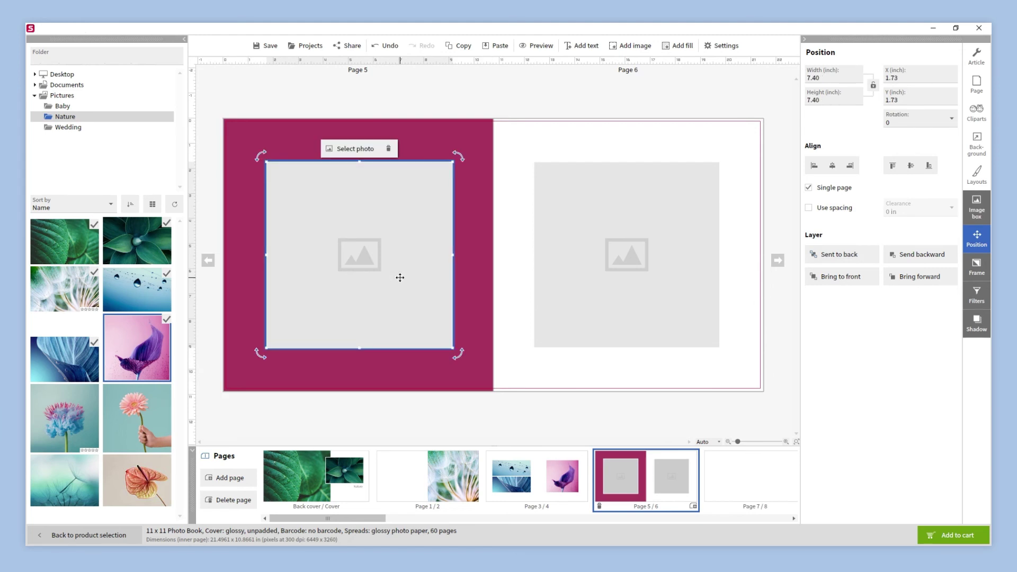
left_click(976, 268)
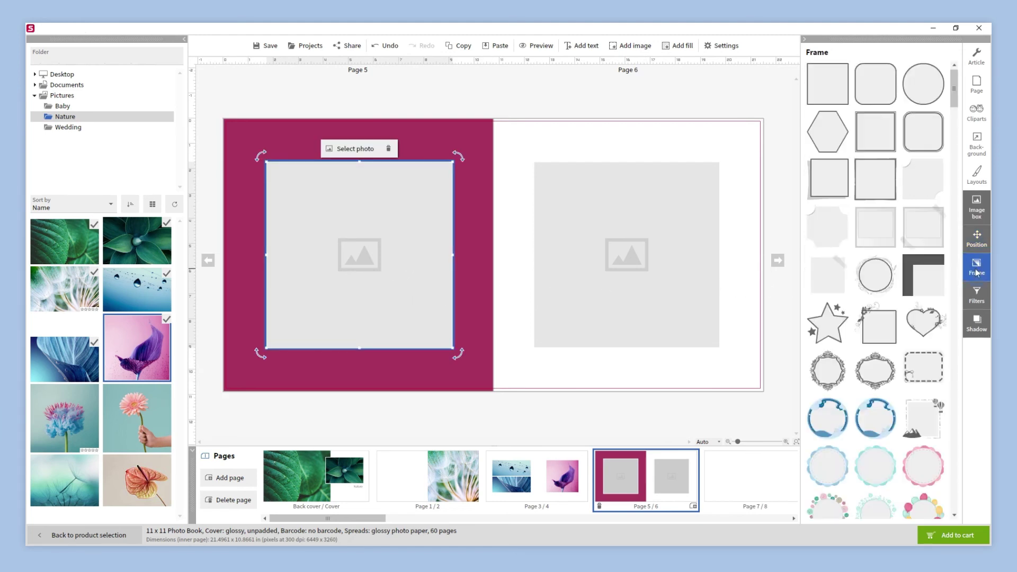
left_click(827, 83)
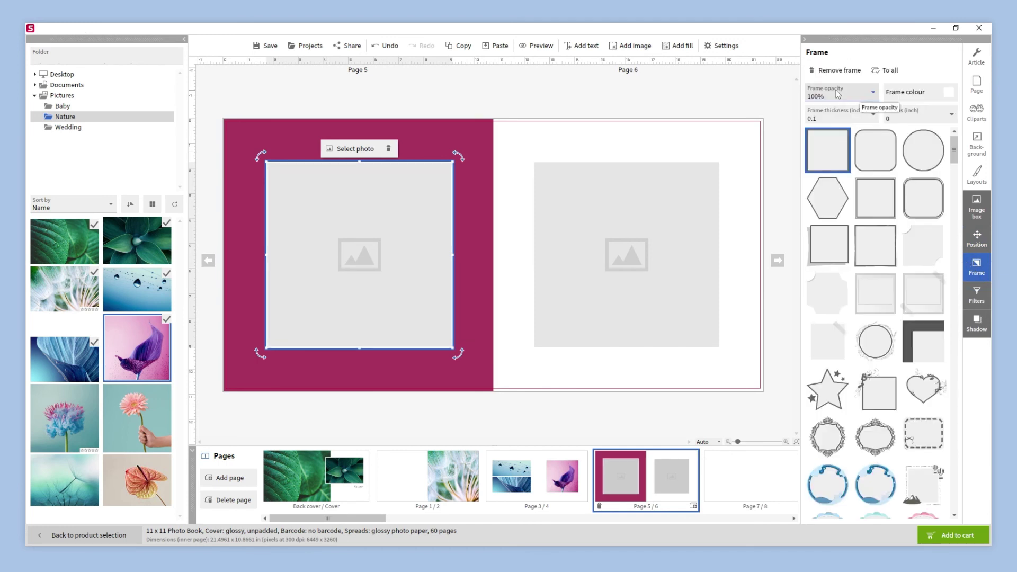
left_click(787, 153)
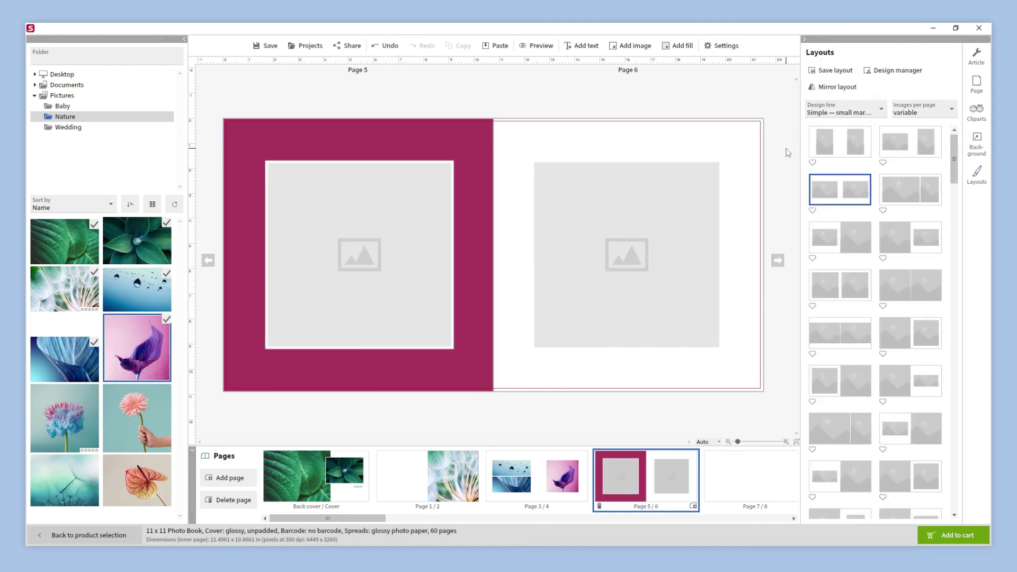
Step: Try a shadow on the photo placeholder on page 6
left_click(698, 217)
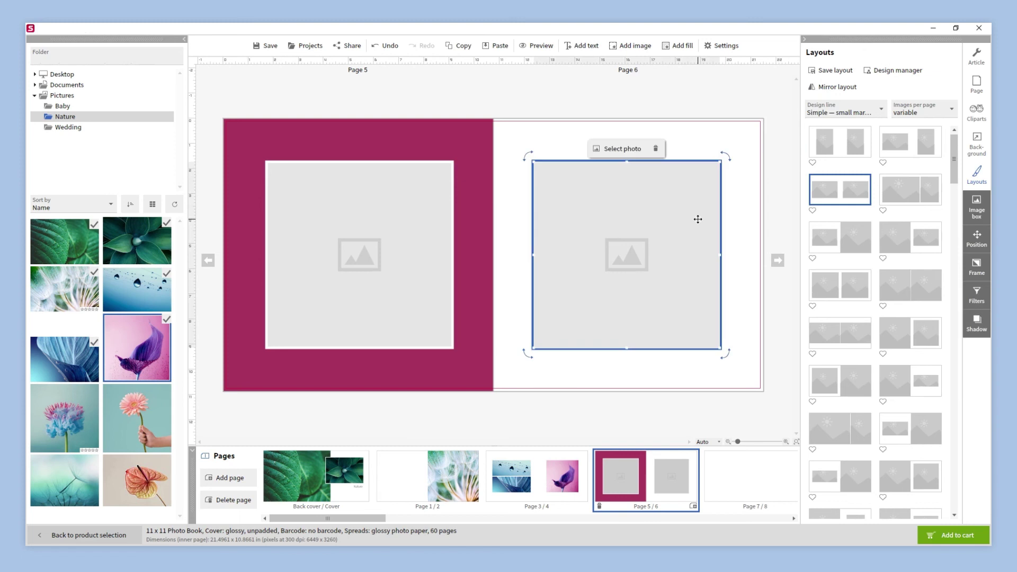
left_click(974, 322)
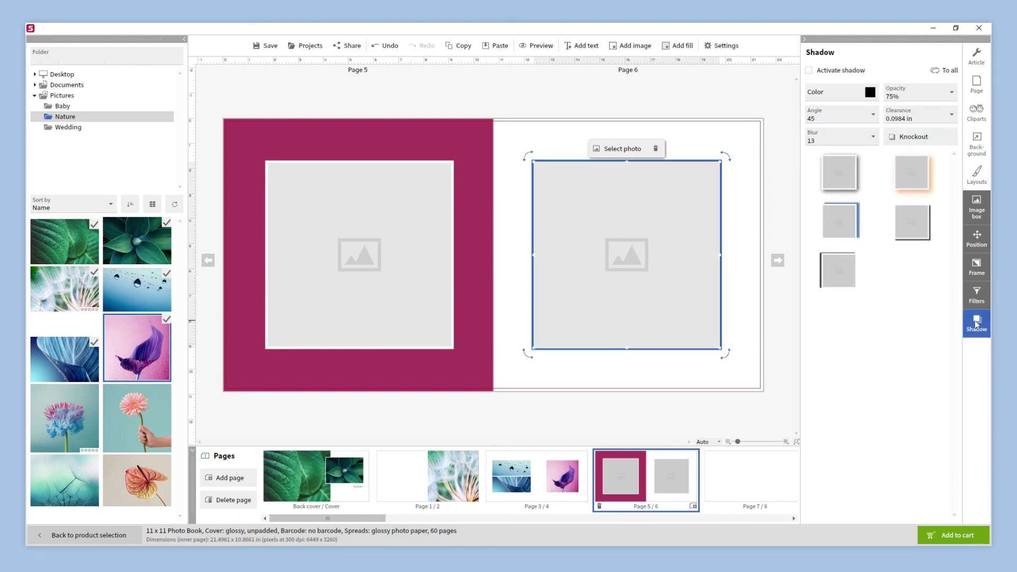
left_click(838, 73)
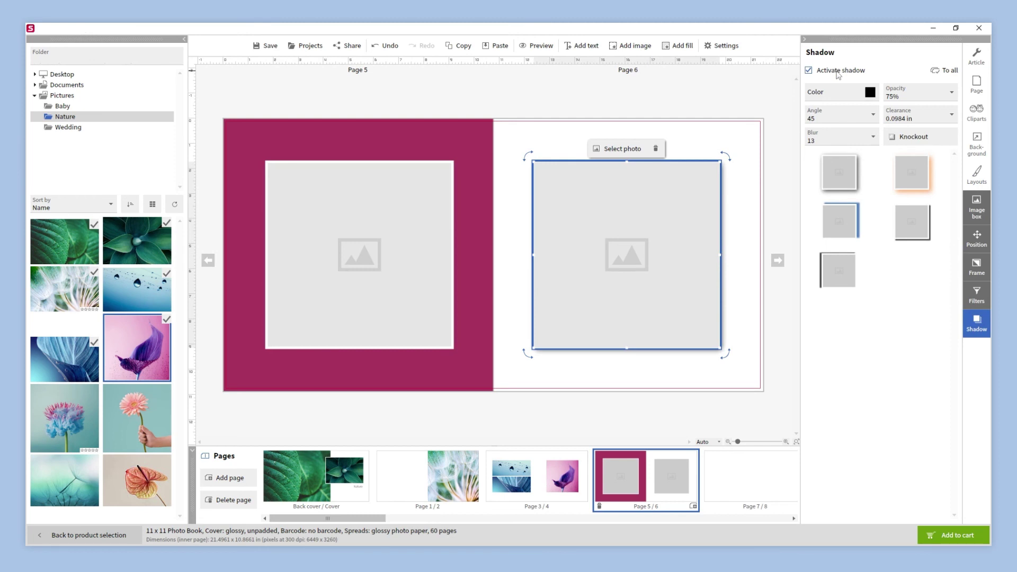
left_click(776, 186)
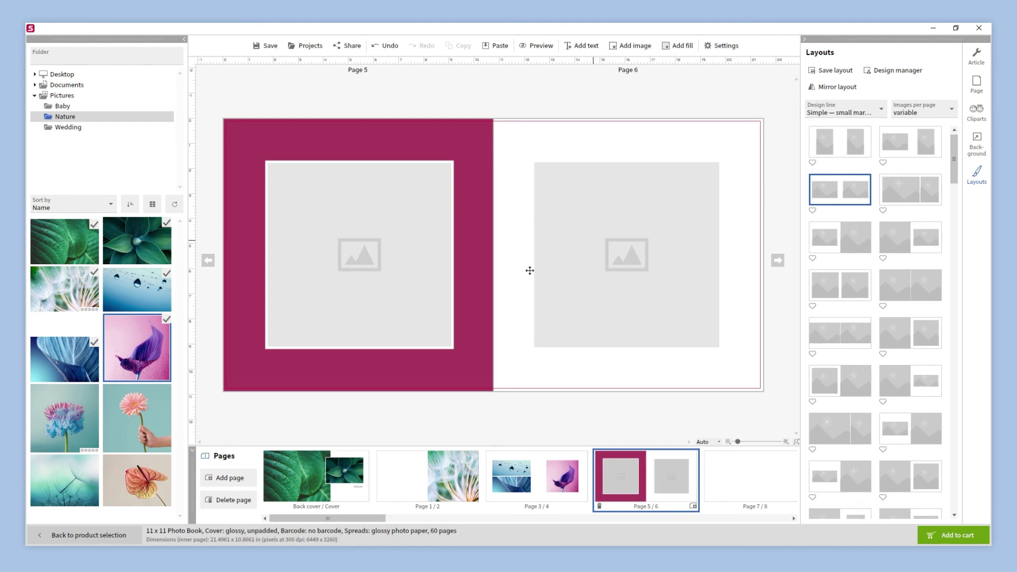
Step: Fill the page 5 placeholder with the pink and blue flower photo and the page 6 placeholder with the hand-held gerbera photo
left_click(79, 419)
left_click_drag(79, 419, 315, 271)
left_click_drag(146, 414, 602, 285)
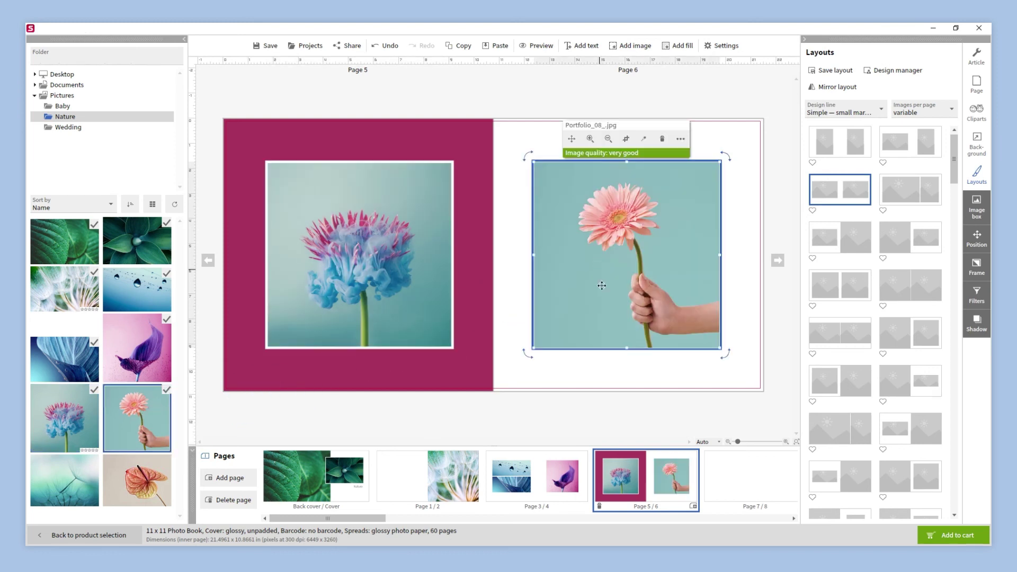
left_click(634, 413)
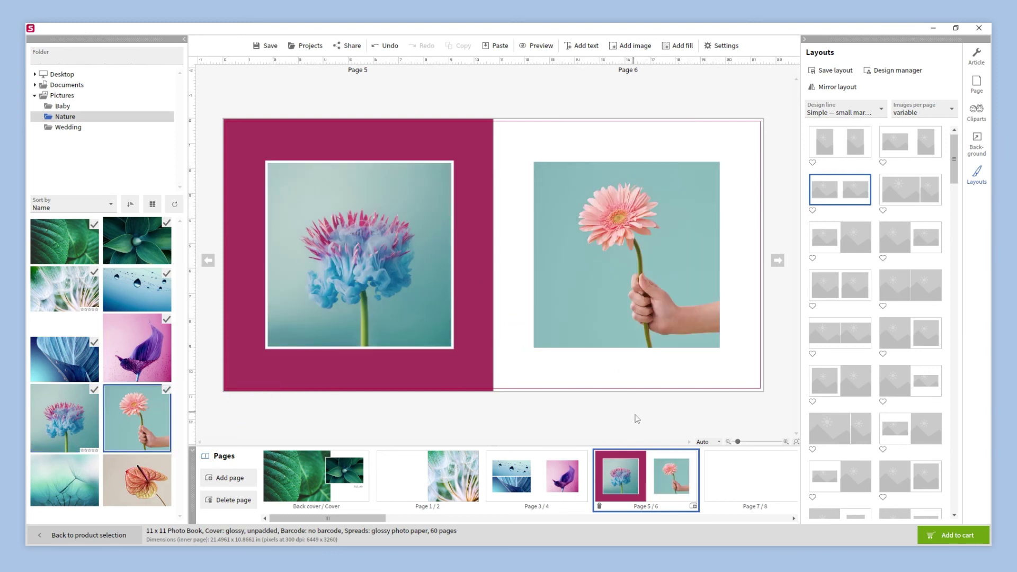
Step: Apply the layout with one full-height photo covering two thirds of the spread to pages 7/8 and fill it with the teal dandelion seed photo
left_click(710, 465)
left_click(844, 201)
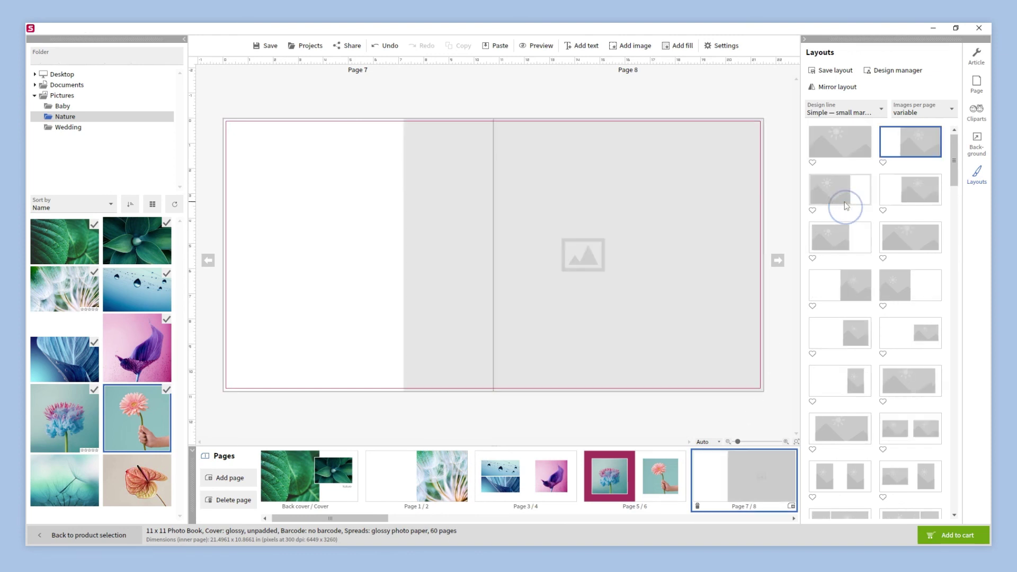
left_click_drag(62, 472, 550, 276)
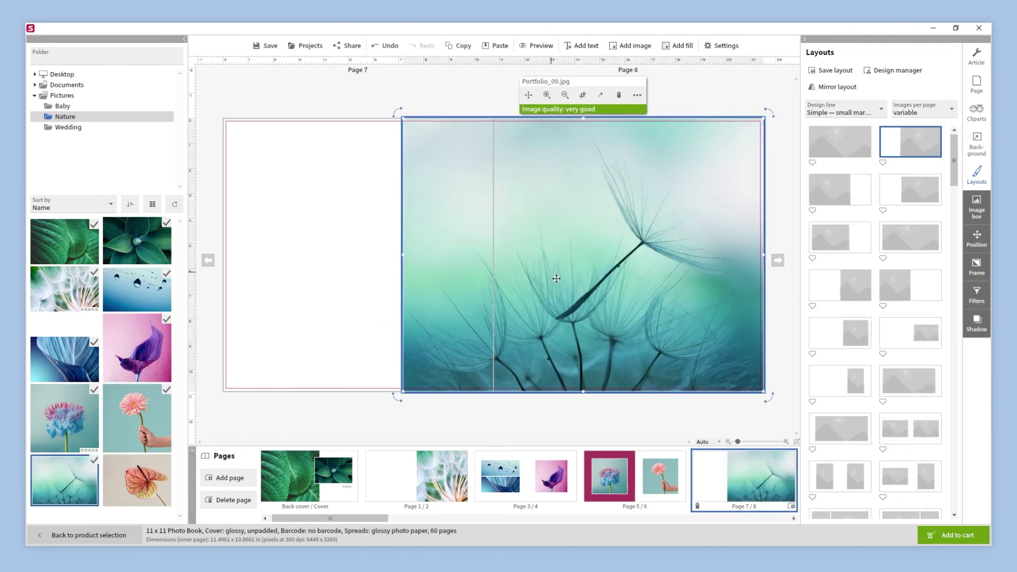
left_click(631, 417)
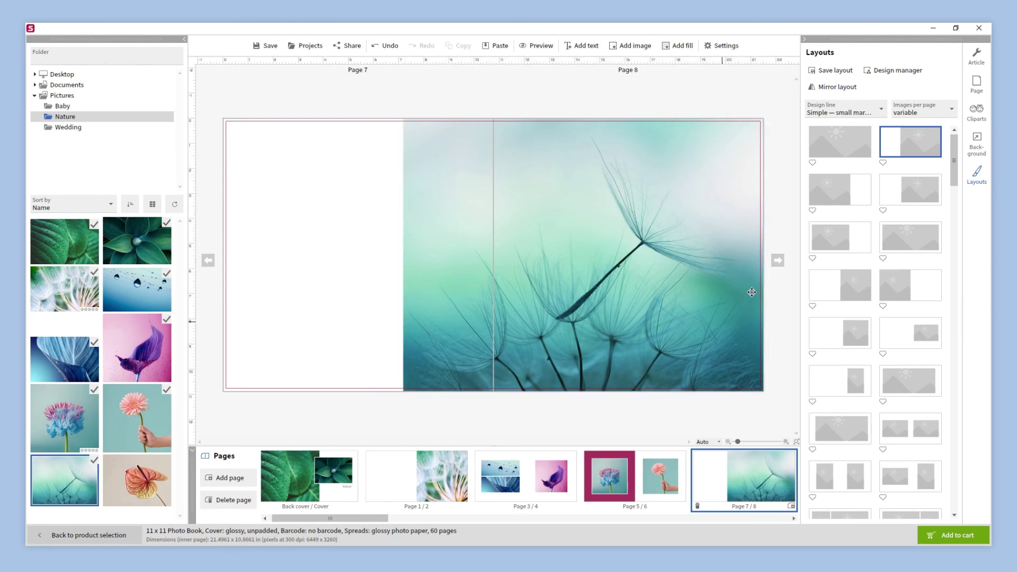
Step: Try a vertical flourish clipart from the Ornaments category in the white area of page 7, and delete it
left_click(969, 122)
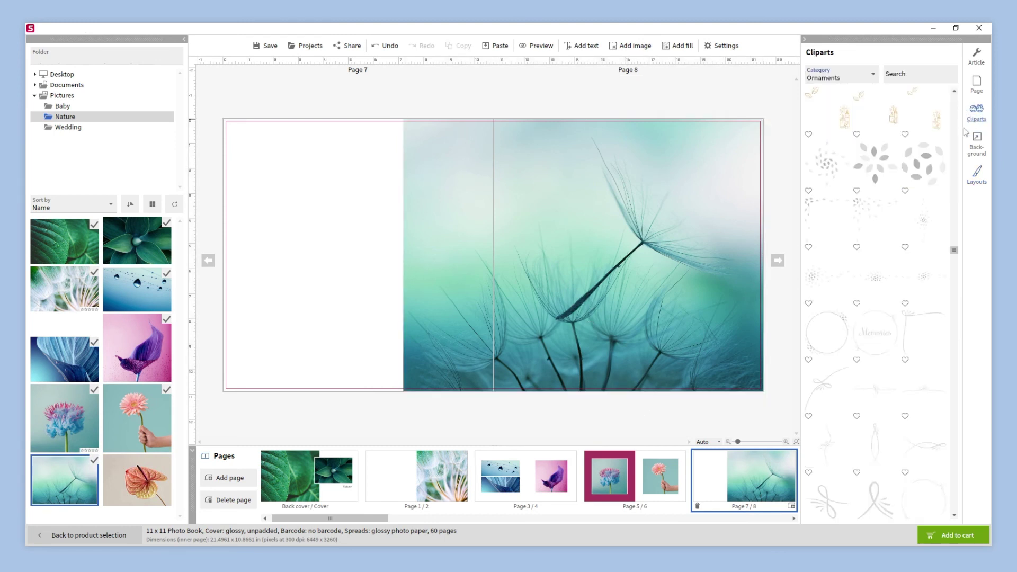
left_click_drag(829, 442, 317, 266)
left_click(367, 417)
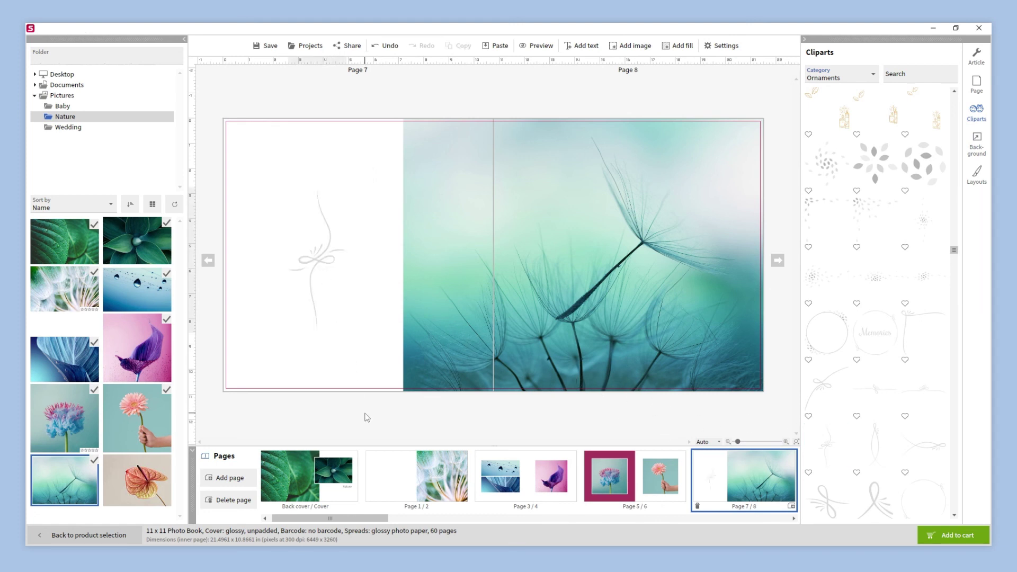
left_click(324, 248)
key("Delete")
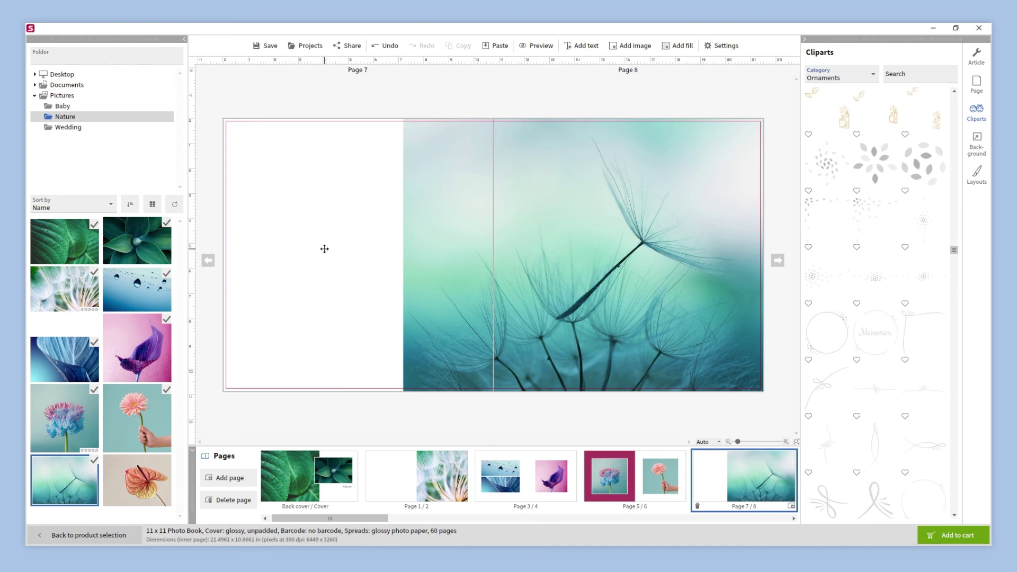
Step: Use the teal dandelion seed photo as the background image of pages 7/8
left_click(577, 260)
right_click(579, 260)
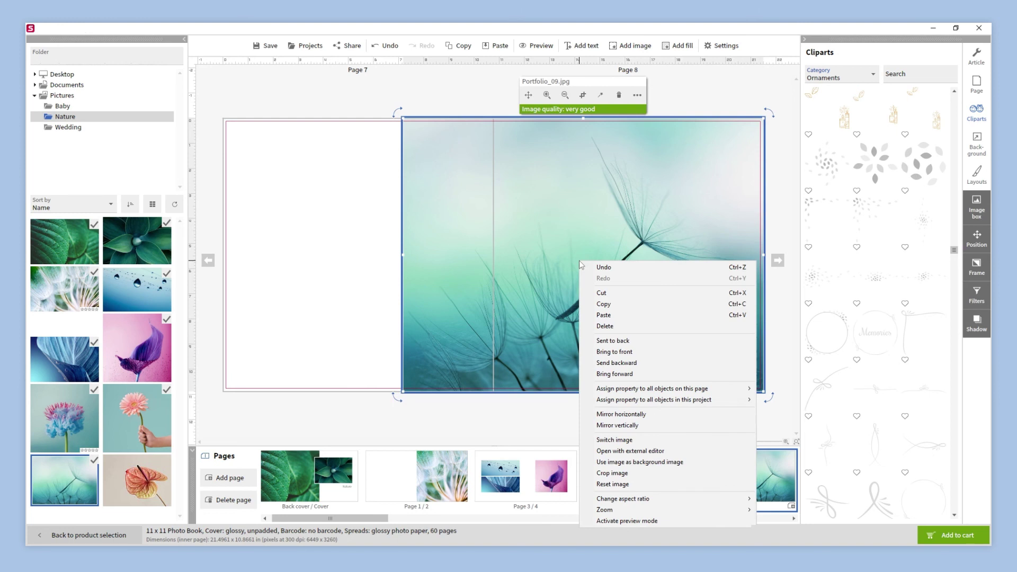
left_click(637, 462)
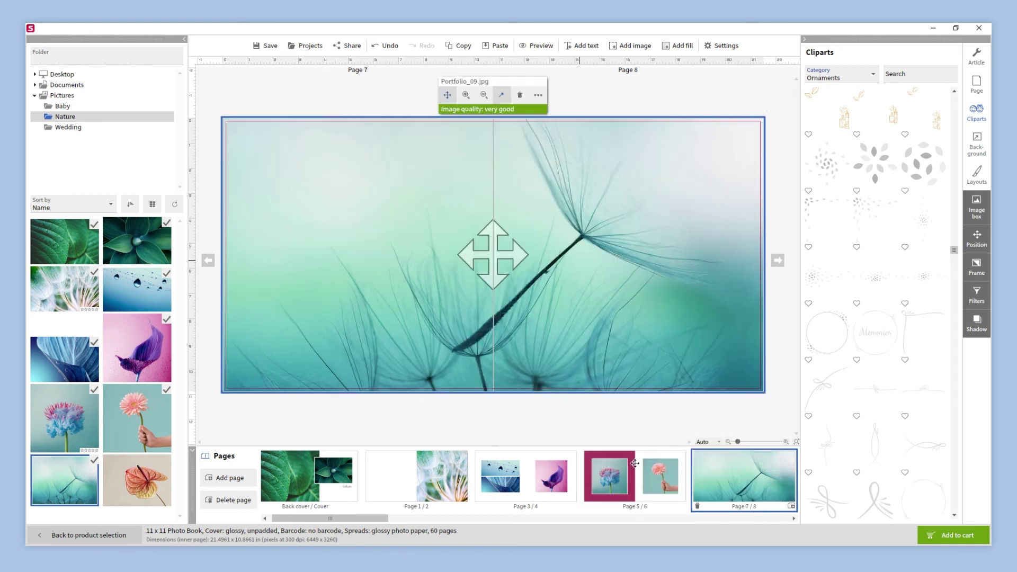
left_click(611, 425)
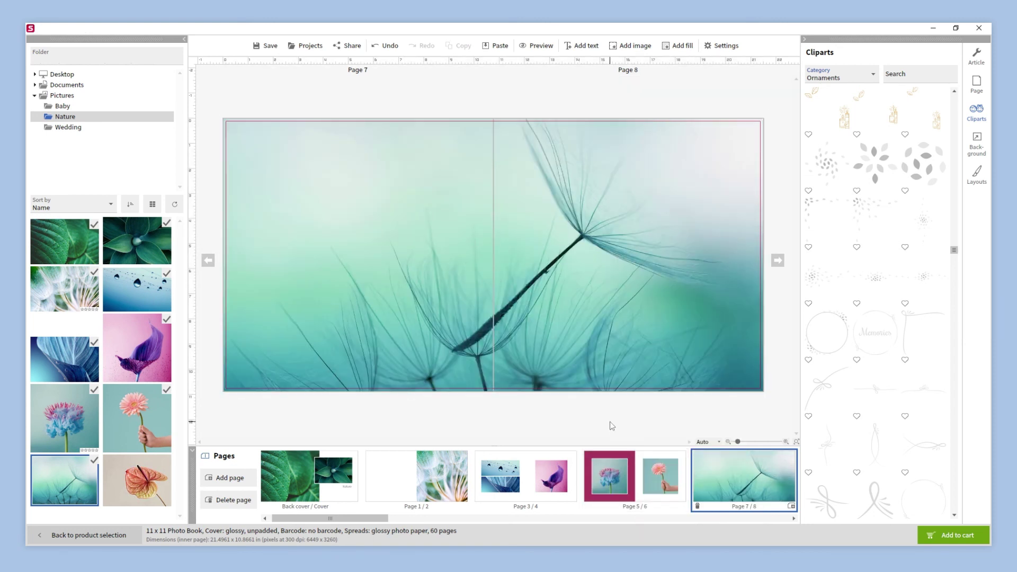